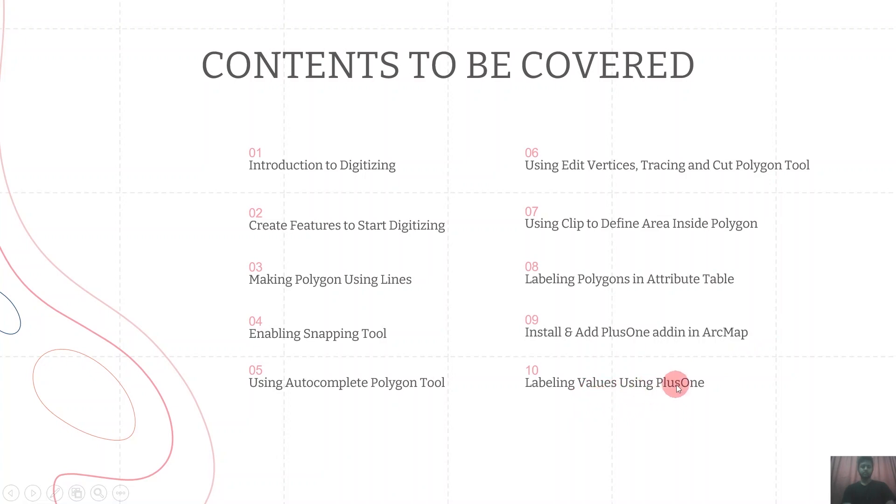
{"action": "left_click", "coordinate": [700, 385]}
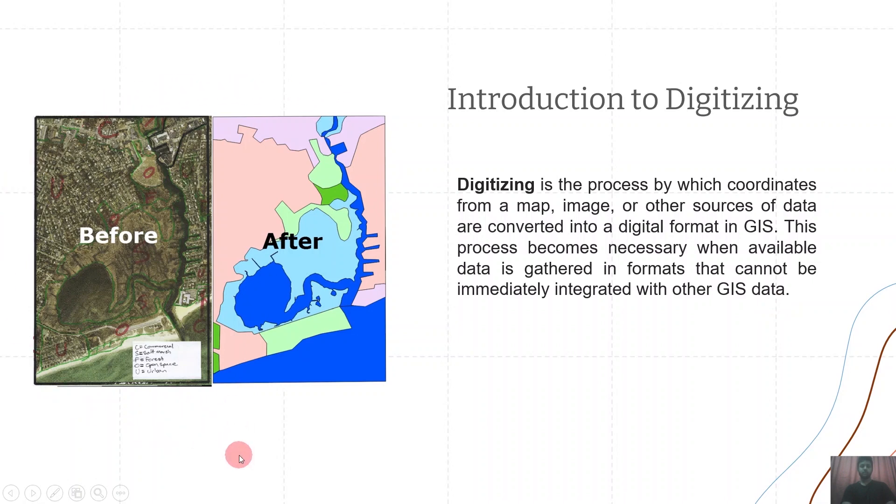
{"action": "key", "text": "Right"}
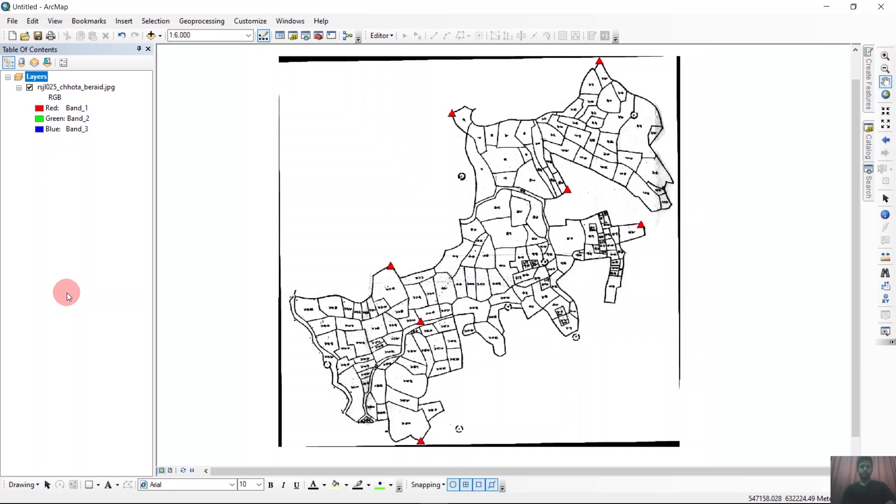
Check in the list of available toolbars that the Editor and Snapping toolbars are enabled.
{"action": "left_click", "coordinate": [252, 22]}
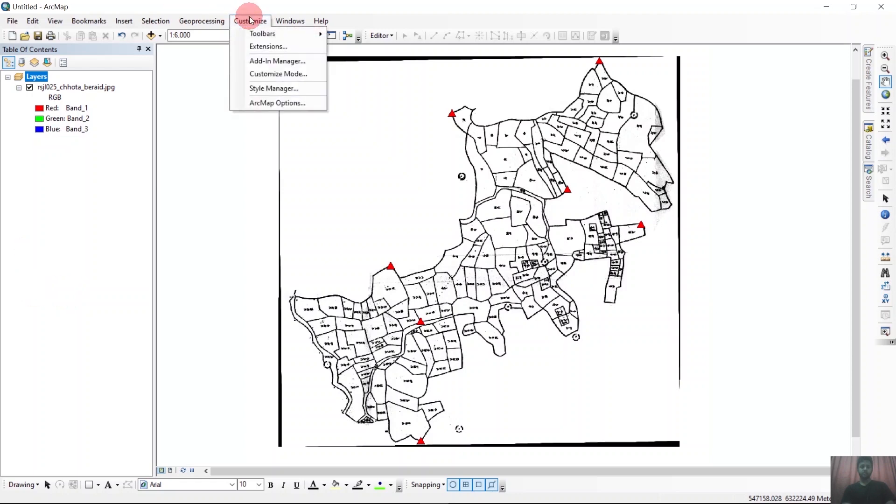
{"action": "mouse_move", "coordinate": [280, 33]}
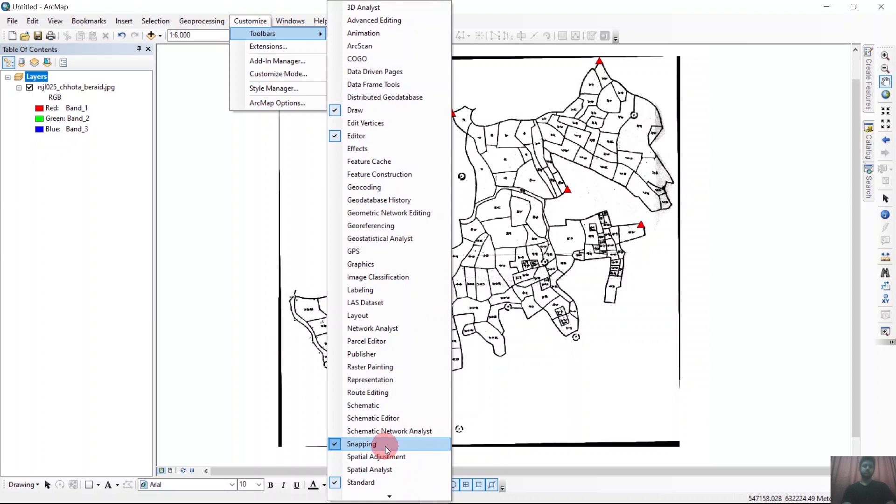
{"action": "left_click", "coordinate": [586, 21]}
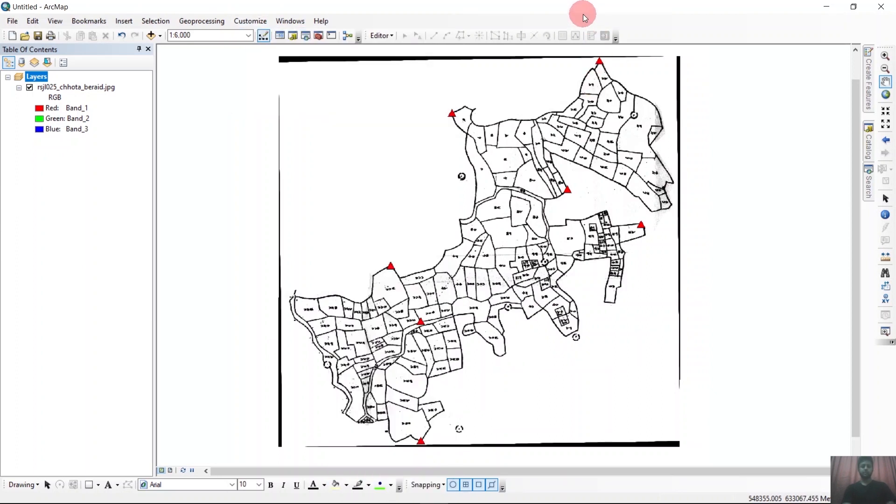
{"action": "left_click", "coordinate": [494, 486]}
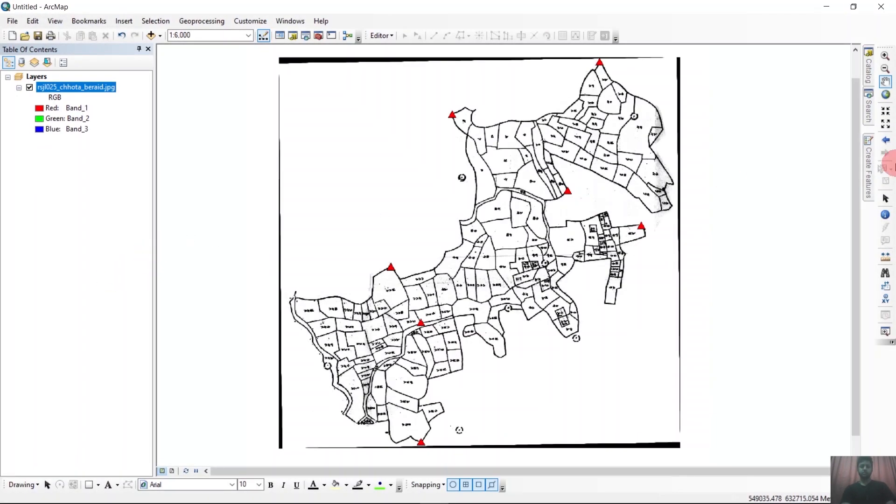
Create a new folder named Digitizing inside the Desktop folder connection.
{"action": "left_click", "coordinate": [868, 70]}
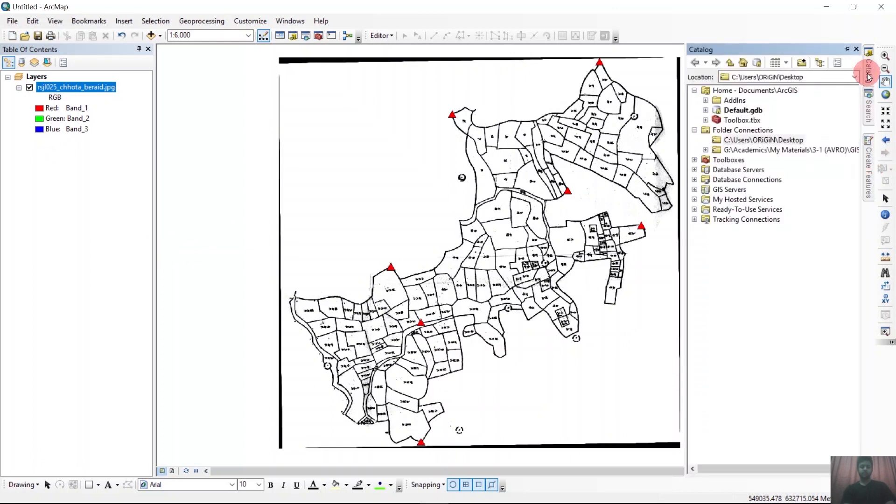
{"action": "left_click", "coordinate": [774, 140]}
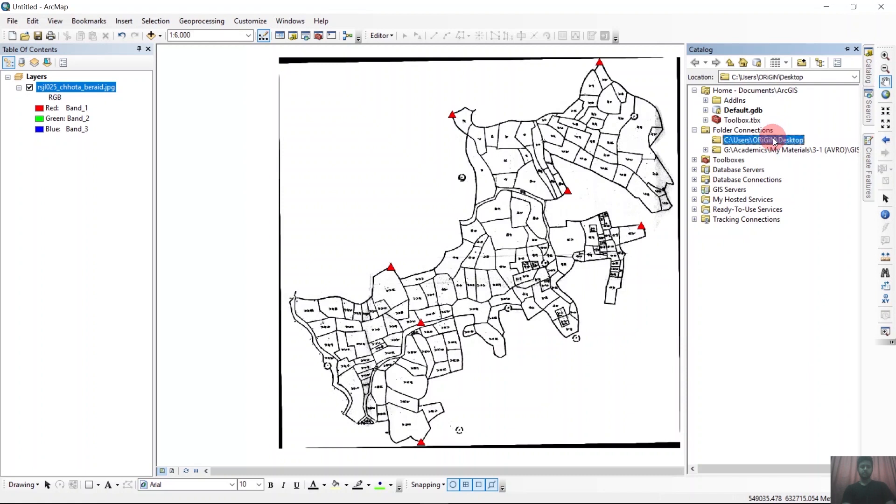
{"action": "right_click", "coordinate": [773, 140]}
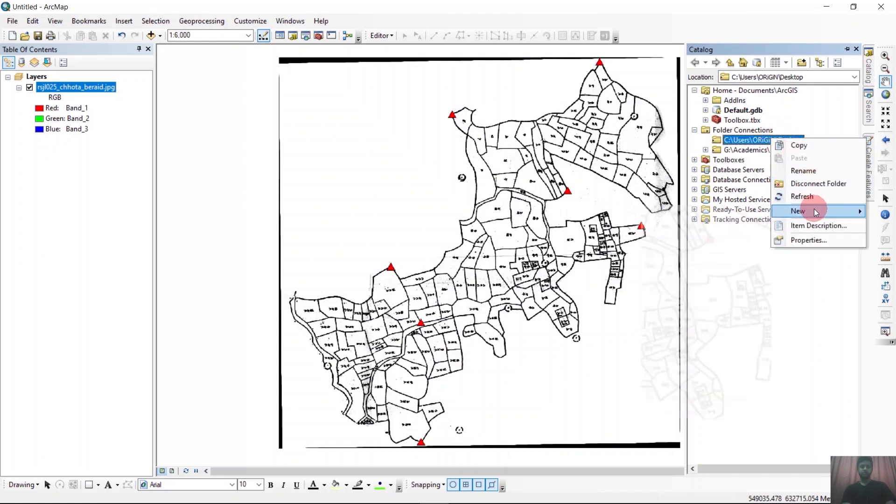
{"action": "mouse_move", "coordinate": [814, 208]}
{"action": "left_click", "coordinate": [737, 214]}
{"action": "type", "text": "D"}
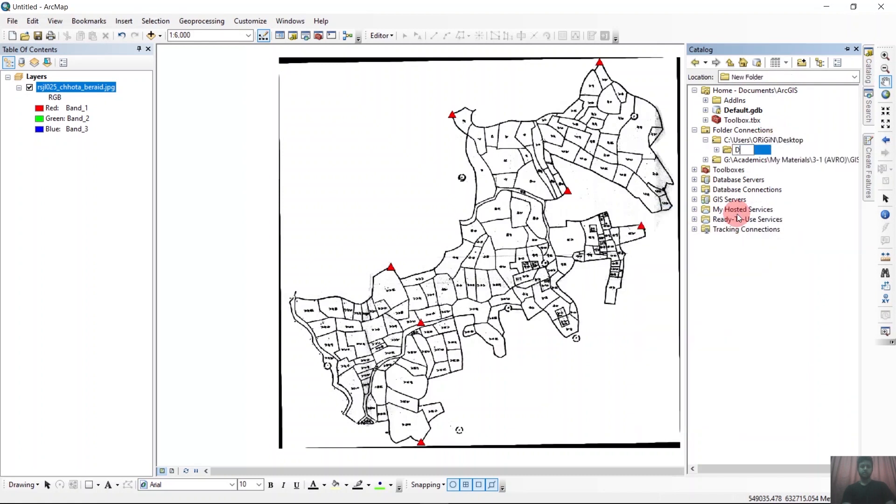
{"action": "type", "text": "igitizing"}
{"action": "key", "text": "Return"}
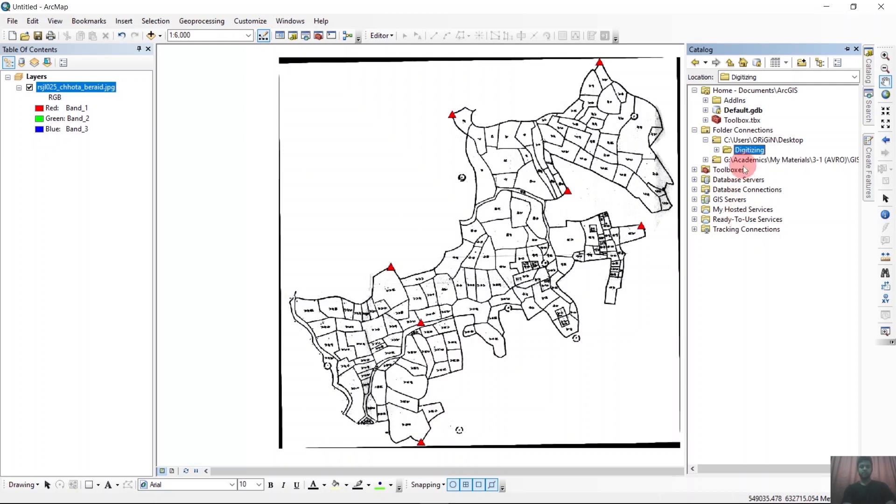
Create a point shapefile named Point in the Digitizing folder, assigning it a coordinate system from the favorites.
{"action": "right_click", "coordinate": [749, 150]}
{"action": "mouse_move", "coordinate": [803, 226]}
{"action": "left_click", "coordinate": [655, 331]}
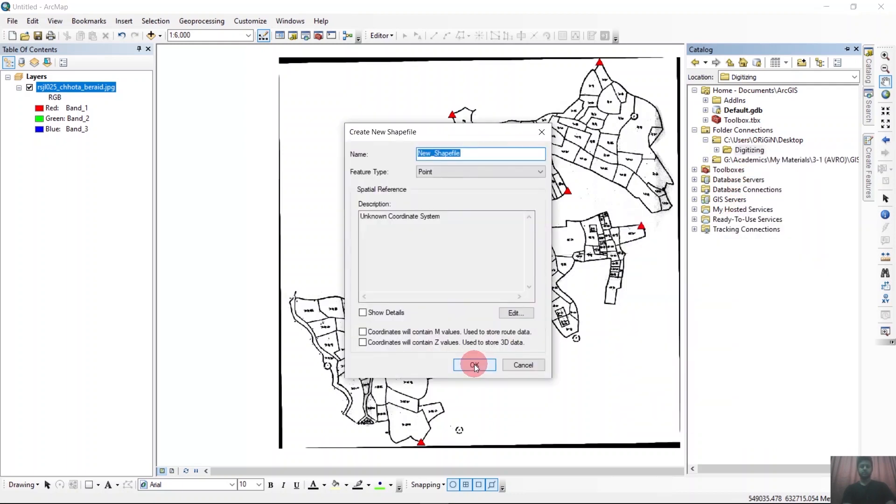
{"action": "type", "text": "Point"}
{"action": "left_click", "coordinate": [516, 313]}
{"action": "left_click", "coordinate": [364, 173]}
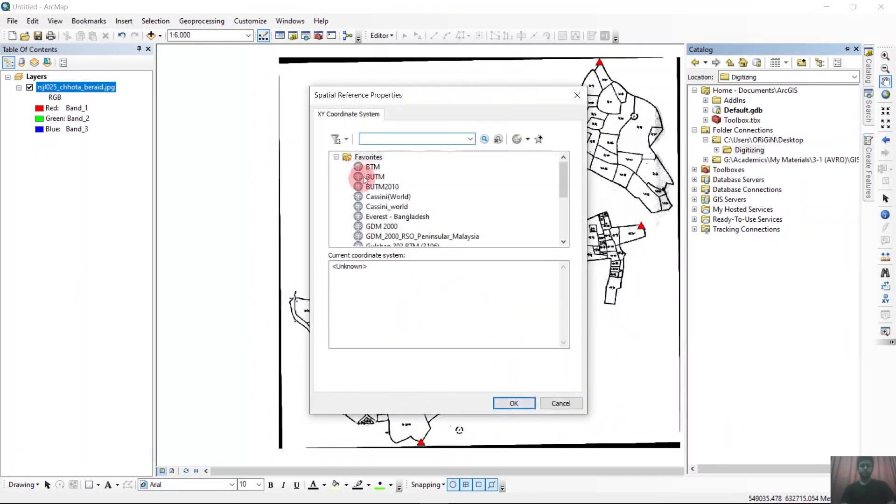
{"action": "left_click", "coordinate": [512, 402]}
{"action": "left_click", "coordinate": [474, 364]}
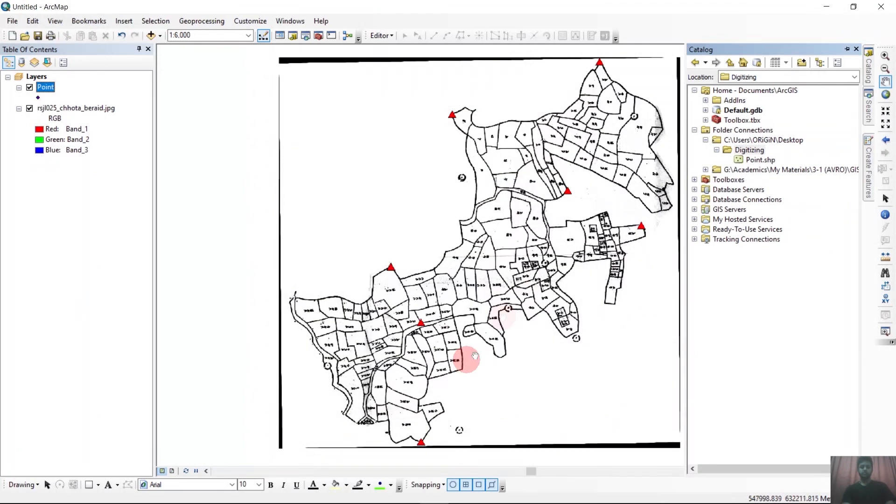
Create a polyline shapefile named Line in the Digitizing folder with the BTM projected coordinate system.
{"action": "right_click", "coordinate": [748, 150]}
{"action": "mouse_move", "coordinate": [789, 224]}
{"action": "left_click", "coordinate": [655, 333]}
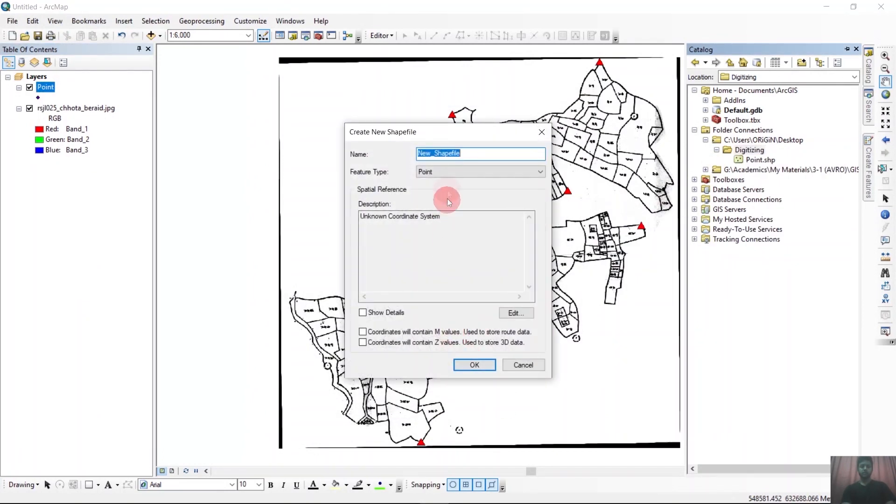
{"action": "left_click", "coordinate": [448, 173]}
{"action": "left_click", "coordinate": [447, 188]}
{"action": "key", "text": "shift+Tab"}
{"action": "type", "text": "line"}
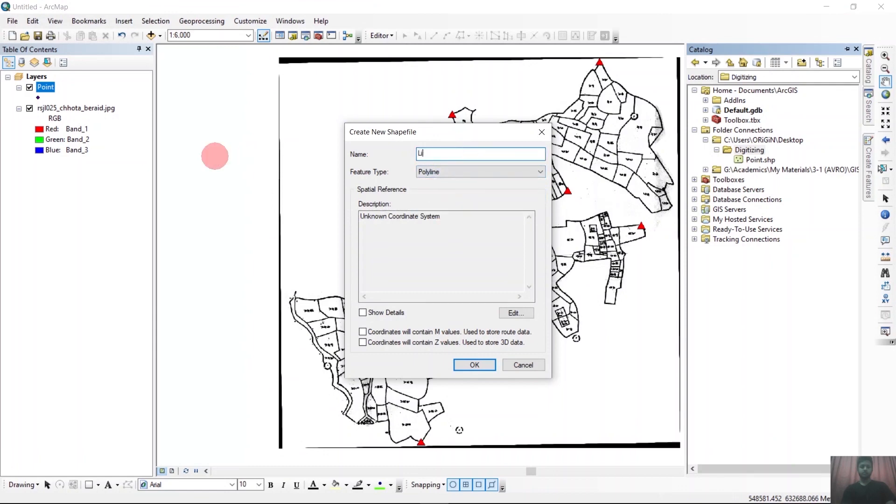
{"action": "left_click", "coordinate": [516, 313]}
{"action": "left_click", "coordinate": [373, 167]}
{"action": "left_click", "coordinate": [513, 402]}
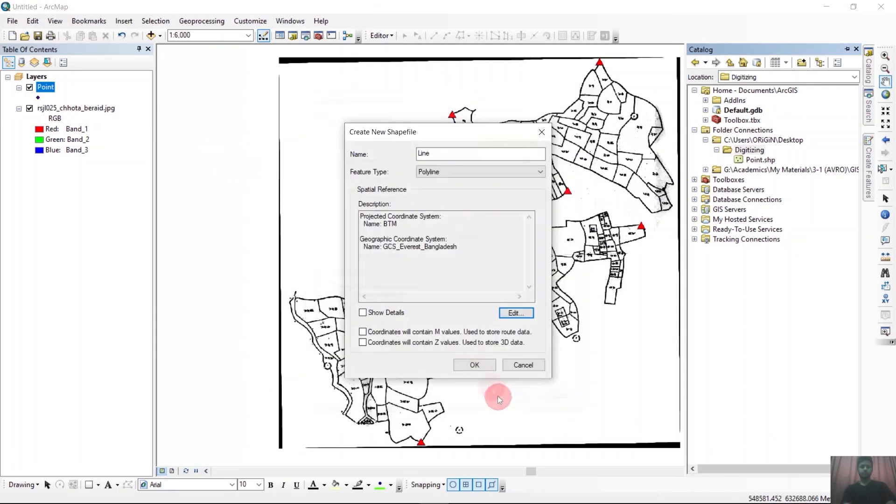
{"action": "left_click", "coordinate": [474, 365]}
Create a polygon shapefile named Polygon in the Digitizing folder with the BTM projected coordinate system.
{"action": "right_click", "coordinate": [757, 151]}
{"action": "mouse_move", "coordinate": [775, 220]}
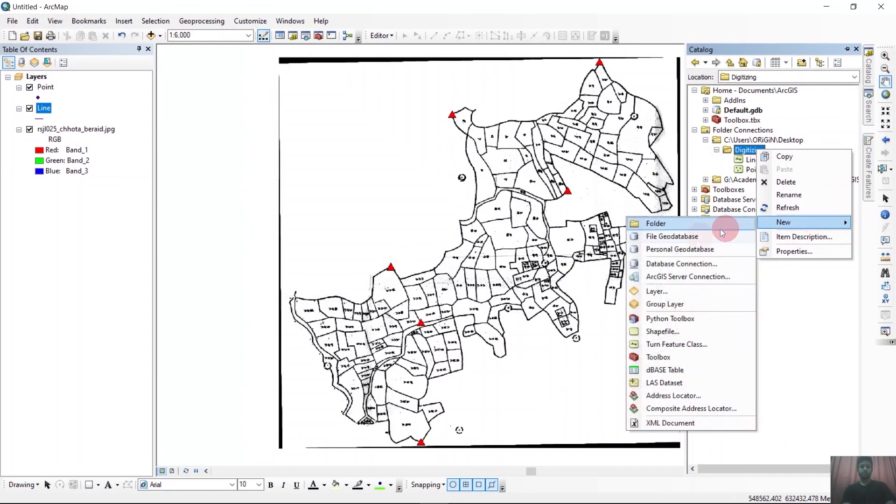
{"action": "left_click", "coordinate": [657, 331]}
{"action": "key", "text": "BackSpace"}
{"action": "type", "text": "Polygon"}
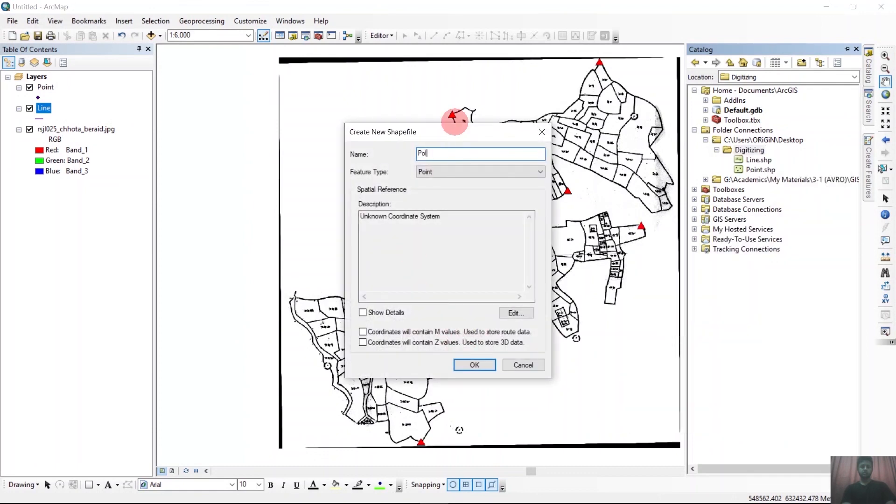
{"action": "left_click", "coordinate": [442, 170]}
{"action": "left_click", "coordinate": [440, 192]}
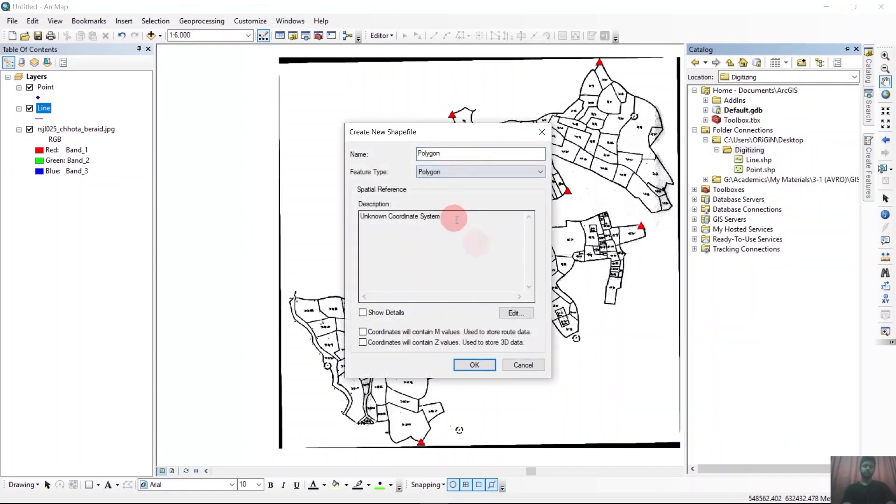
{"action": "left_click", "coordinate": [515, 313]}
{"action": "left_click", "coordinate": [369, 168]}
{"action": "left_click", "coordinate": [513, 403]}
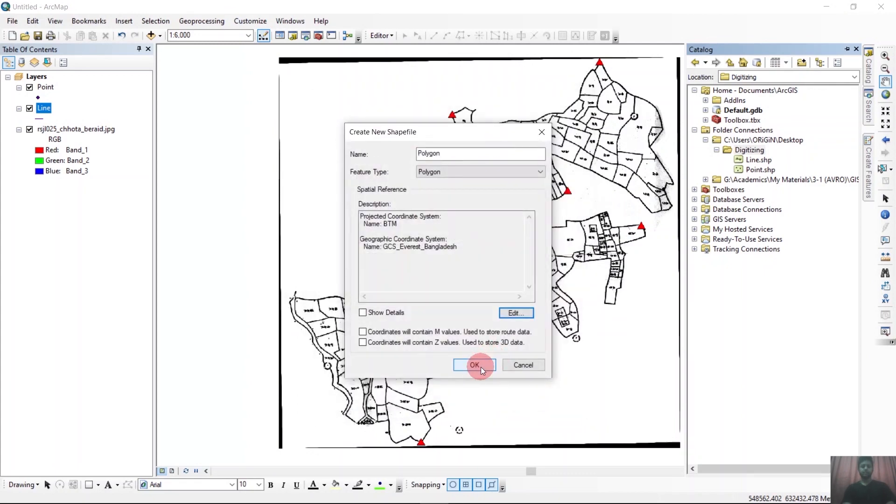
{"action": "left_click", "coordinate": [476, 363]}
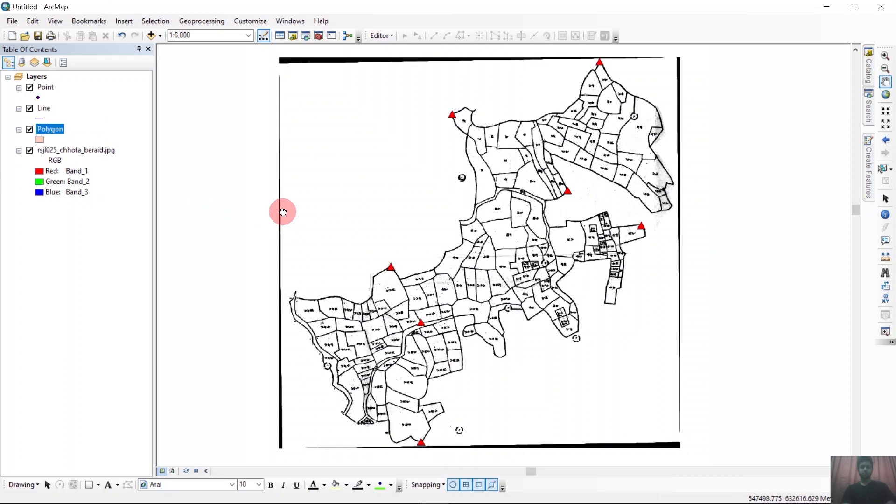
Start an edit session and set the snapping options to include Snap To Sketch.
{"action": "left_click", "coordinate": [380, 36]}
{"action": "left_click", "coordinate": [399, 50]}
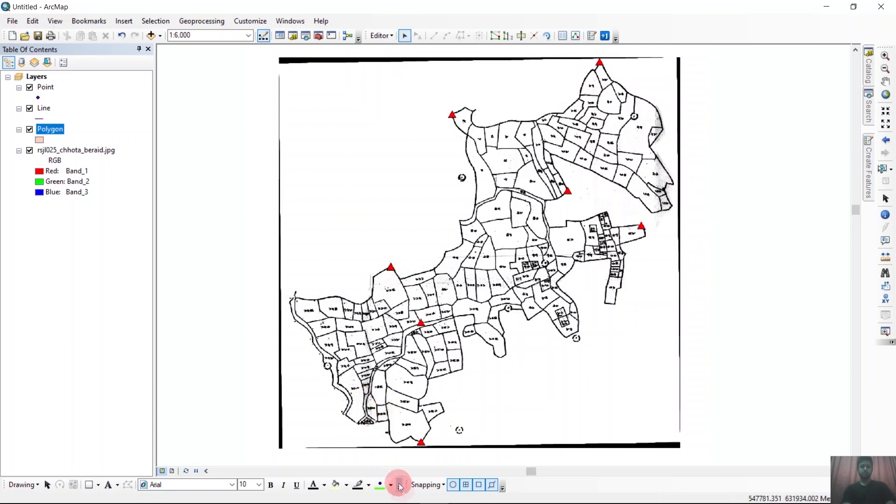
{"action": "left_click", "coordinate": [434, 485]}
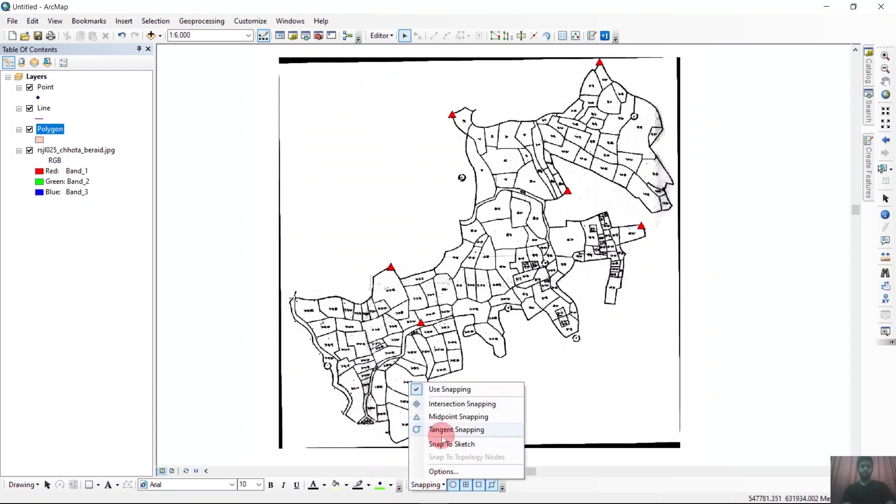
{"action": "left_click", "coordinate": [441, 443]}
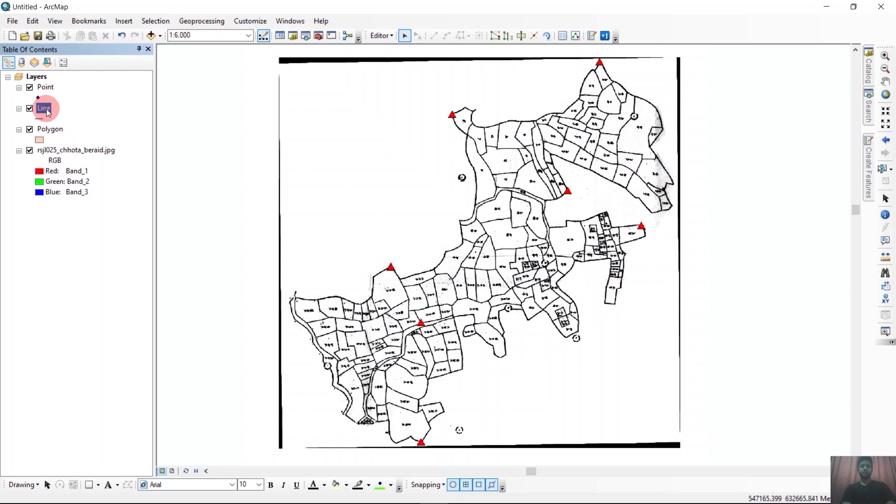
Using the Line template, trace the full boundary of the plot directly east of plot ১১০ and finish it at its starting point.
{"action": "left_click", "coordinate": [868, 165]}
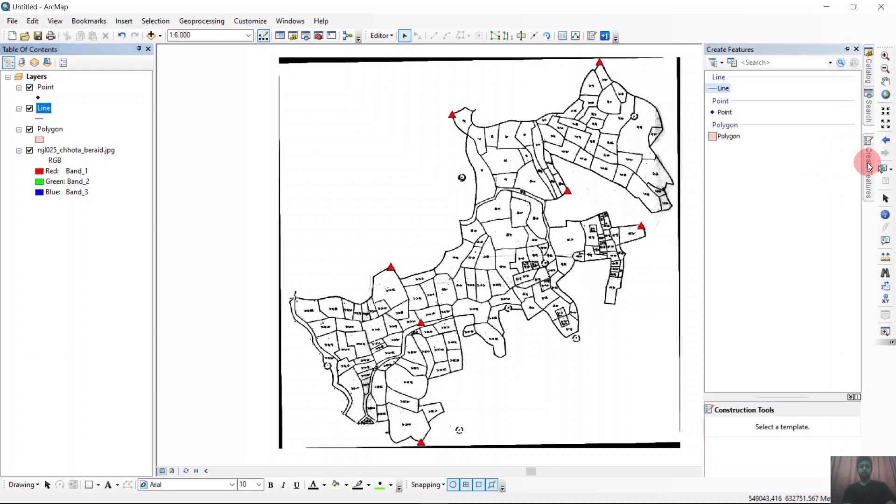
{"action": "left_click", "coordinate": [722, 89]}
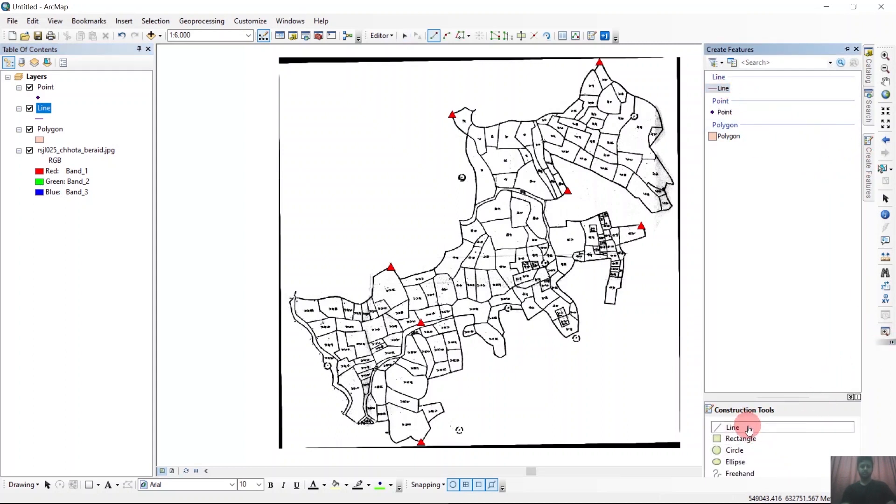
{"action": "scroll", "coordinate": [463, 293], "scroll_direction": "up", "scroll_amount": 4}
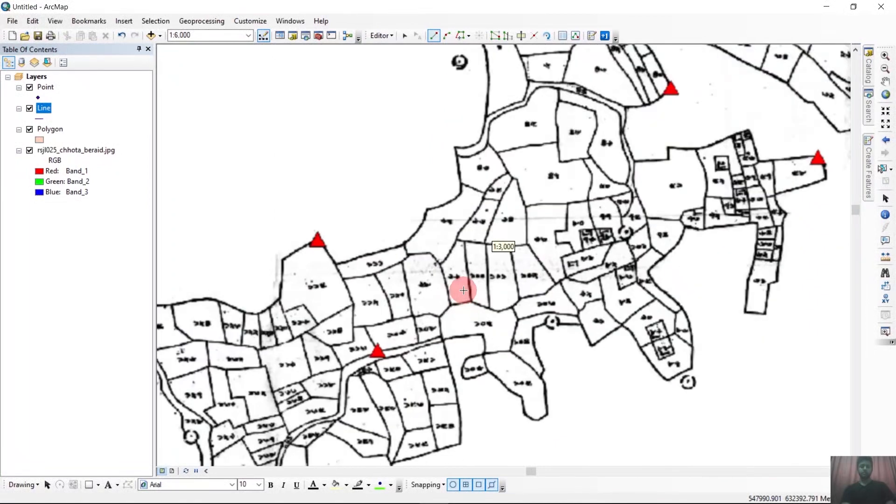
{"action": "scroll", "coordinate": [462, 290], "scroll_direction": "up", "scroll_amount": 2}
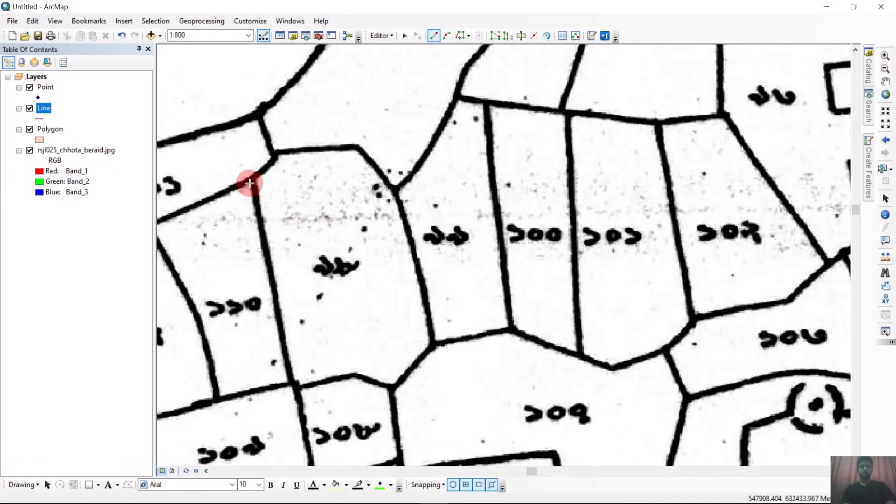
{"action": "left_click", "coordinate": [251, 179]}
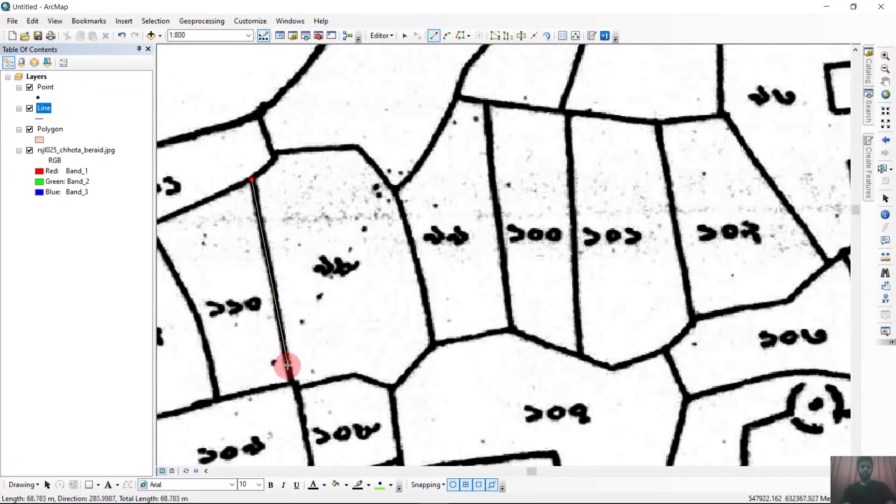
{"action": "left_click", "coordinate": [288, 362]}
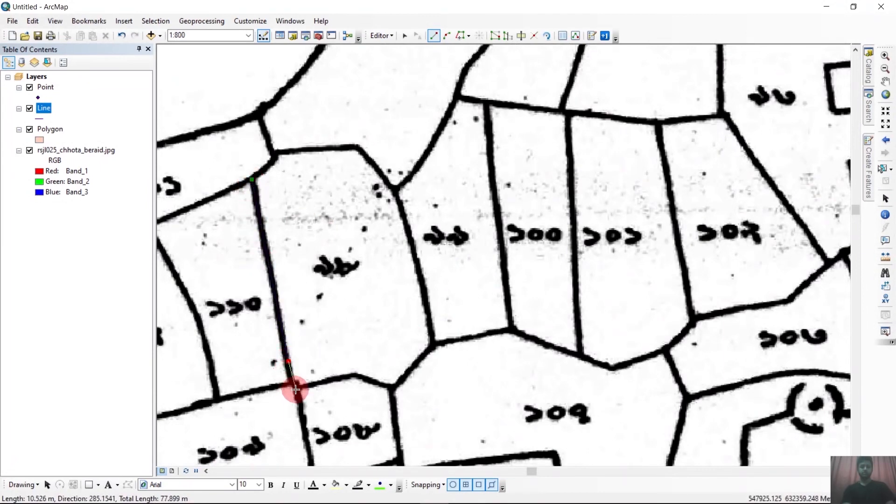
{"action": "left_click", "coordinate": [294, 386]}
{"action": "left_click", "coordinate": [338, 379]}
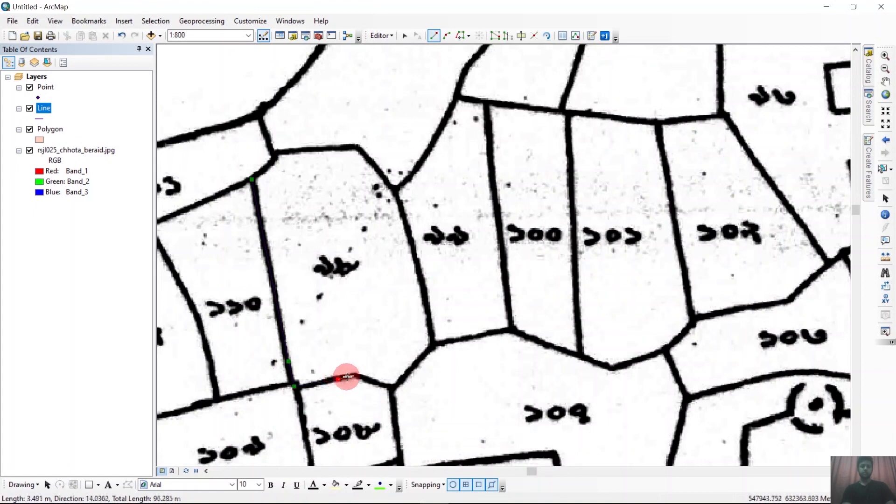
{"action": "left_click", "coordinate": [356, 375]}
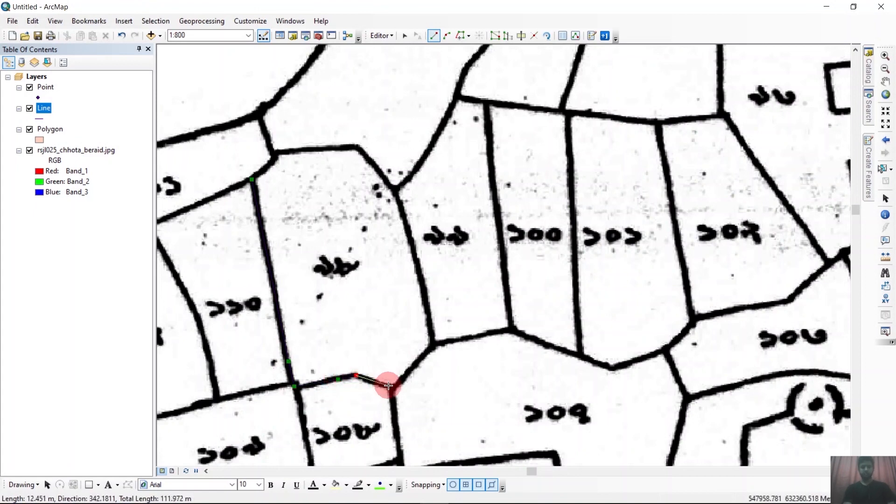
{"action": "left_click", "coordinate": [392, 388]}
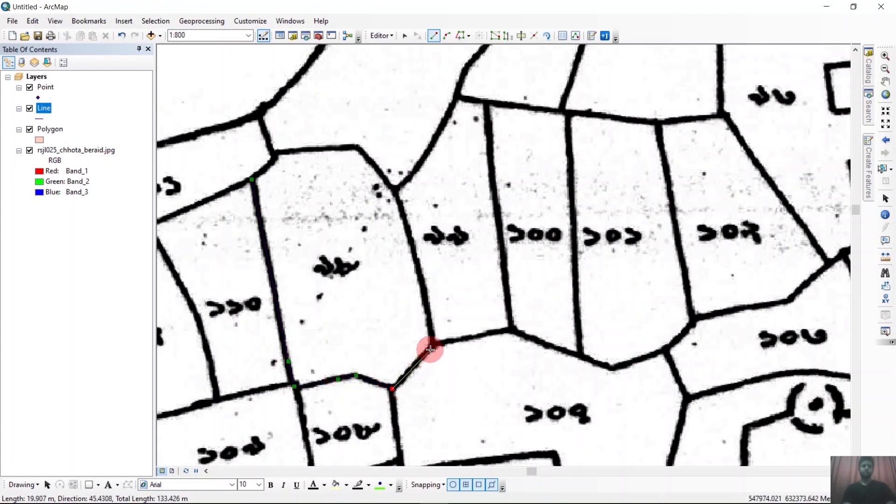
{"action": "left_click", "coordinate": [433, 345]}
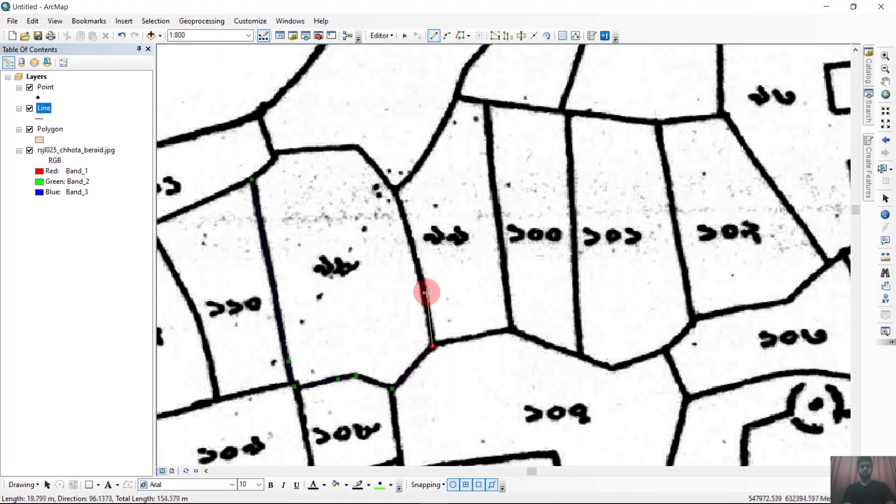
{"action": "left_click", "coordinate": [427, 301]}
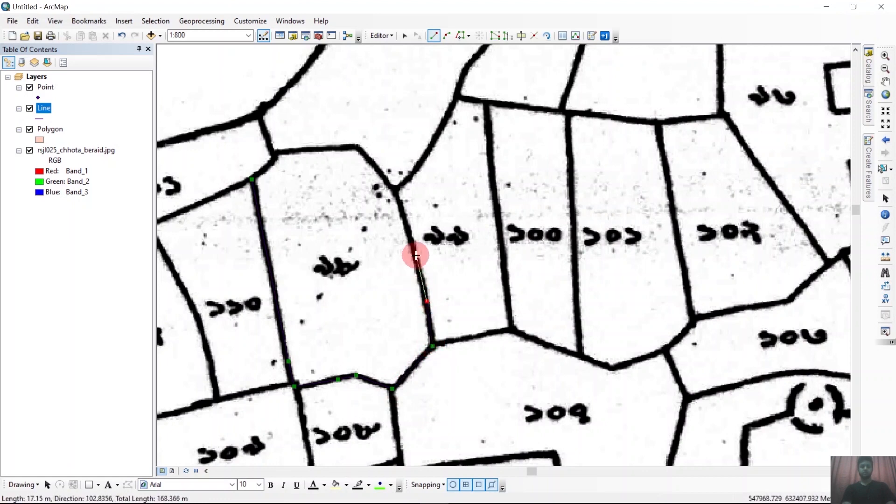
{"action": "left_click", "coordinate": [415, 254]}
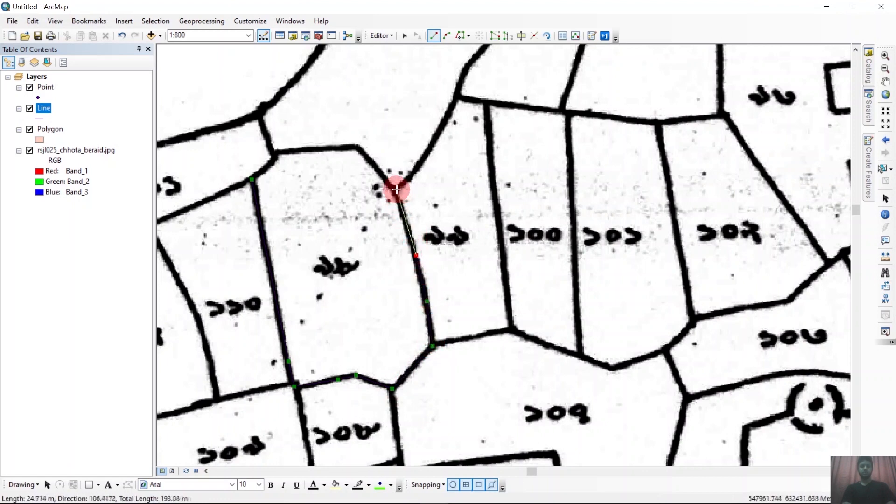
{"action": "left_click", "coordinate": [396, 189]}
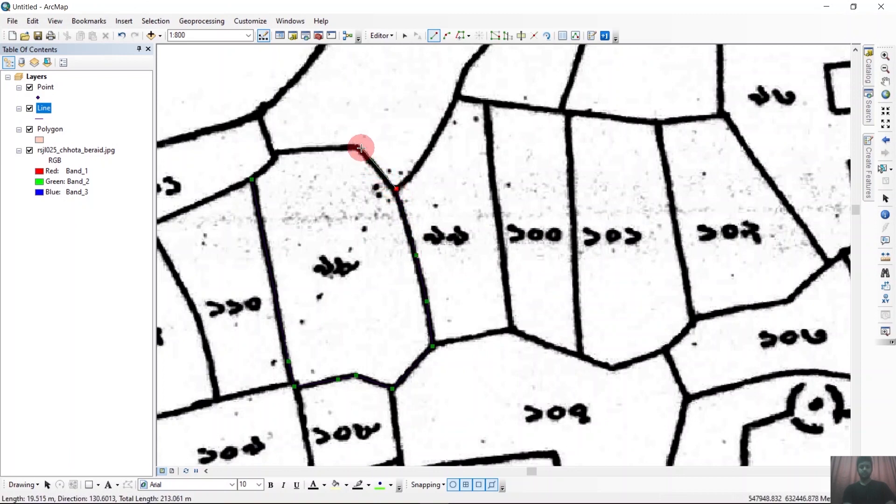
{"action": "left_click", "coordinate": [362, 148]}
{"action": "left_click", "coordinate": [330, 147]}
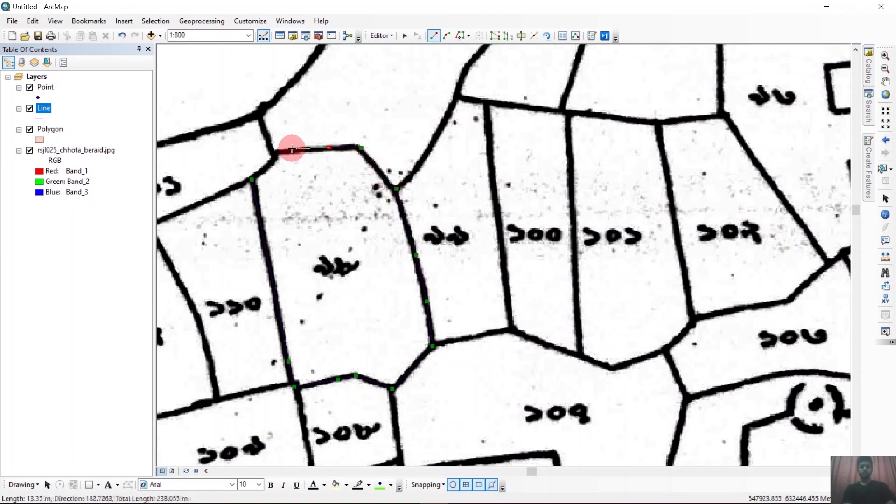
{"action": "left_click", "coordinate": [286, 151]}
{"action": "left_click", "coordinate": [274, 152]}
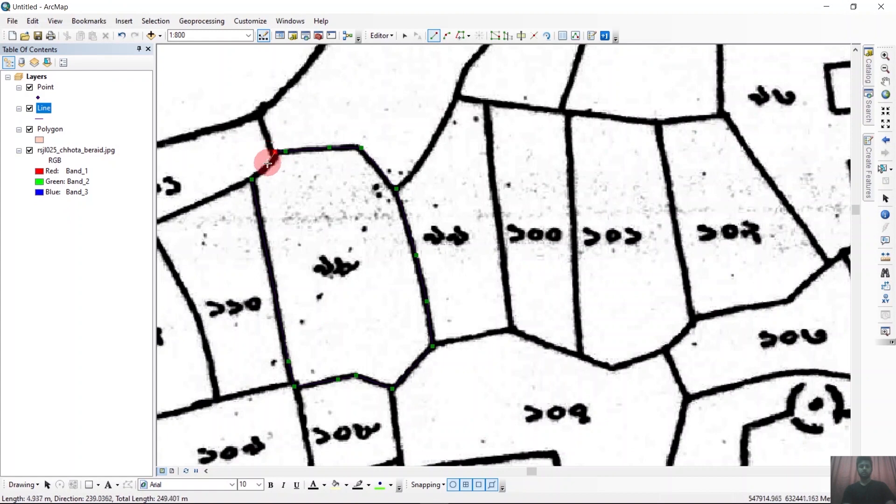
{"action": "left_click", "coordinate": [262, 167]}
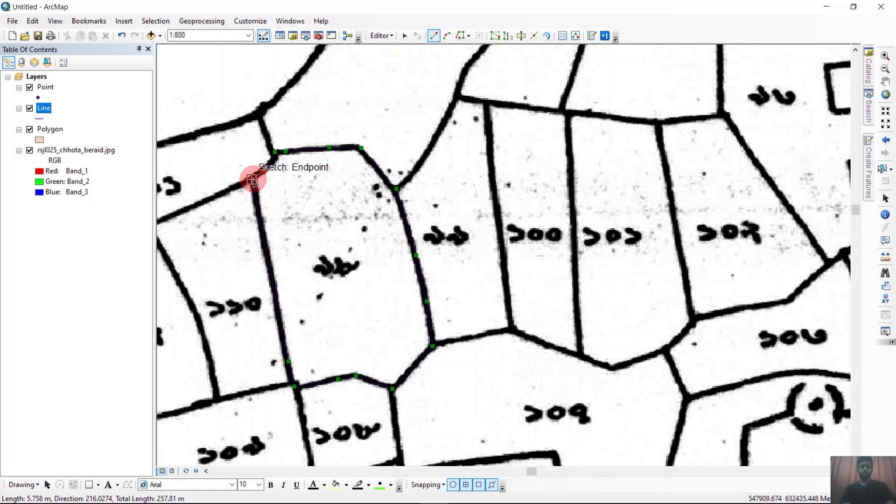
{"action": "double_click", "coordinate": [252, 180]}
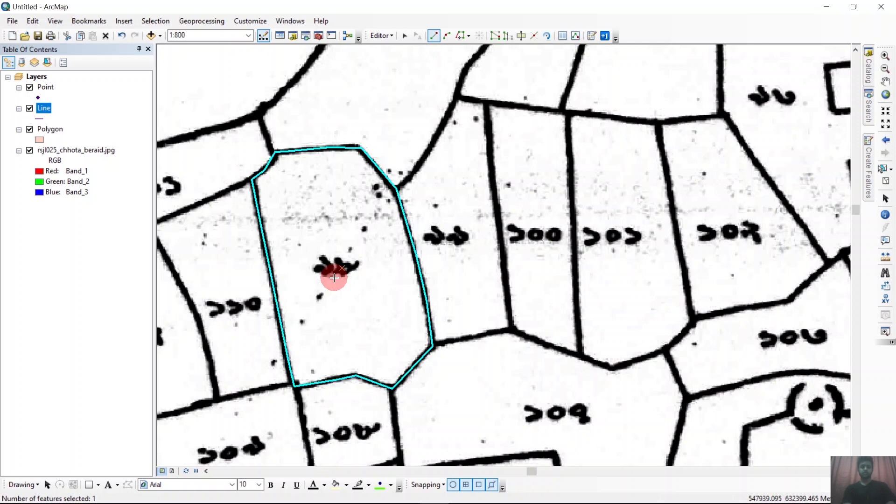
Trace a closed line around the plot immediately west of plot ১০০, snapping to the boundary it shares with the first traced plot.
{"action": "scroll", "coordinate": [429, 164], "scroll_direction": "up", "scroll_amount": 1}
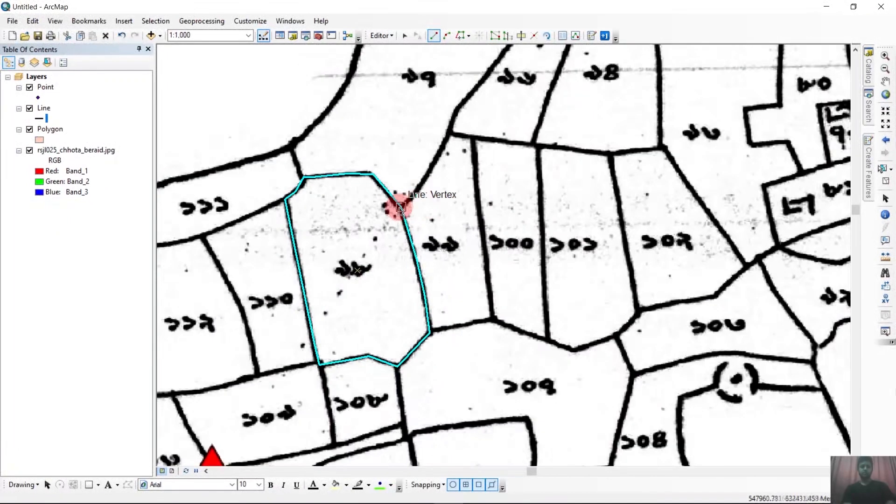
{"action": "left_click", "coordinate": [400, 206]}
{"action": "left_click", "coordinate": [415, 192]}
{"action": "left_click", "coordinate": [436, 158]}
{"action": "left_click", "coordinate": [451, 132]}
{"action": "left_click", "coordinate": [473, 137]}
{"action": "left_click", "coordinate": [477, 195]}
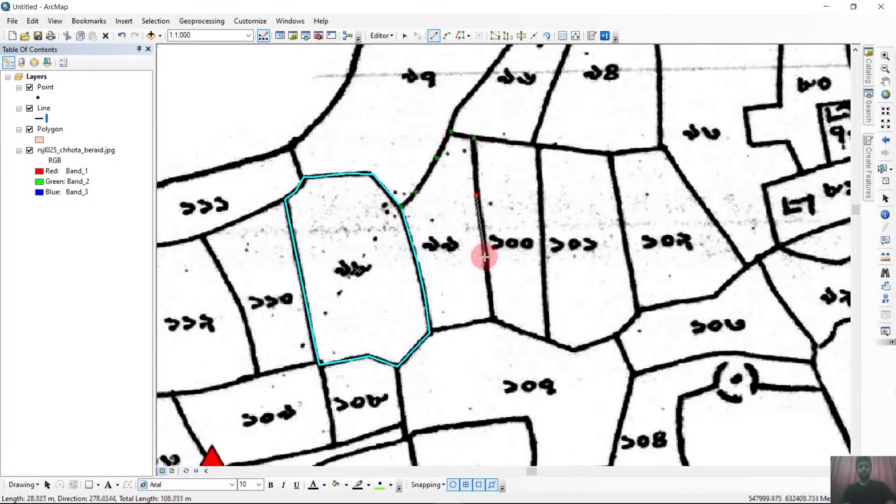
{"action": "left_click", "coordinate": [486, 261]}
{"action": "left_click", "coordinate": [493, 320]}
{"action": "left_click", "coordinate": [430, 333]}
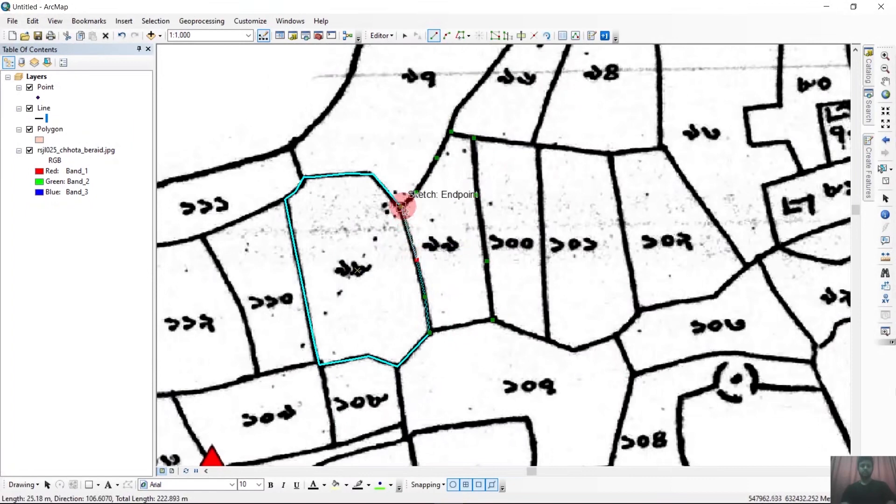
{"action": "double_click", "coordinate": [401, 206]}
Trace a closed line around plot ১০০, snapping to the vertices along its shared western boundary.
{"action": "left_click", "coordinate": [478, 135]}
{"action": "left_click", "coordinate": [539, 147]}
{"action": "left_click", "coordinate": [545, 248]}
{"action": "left_click", "coordinate": [549, 342]}
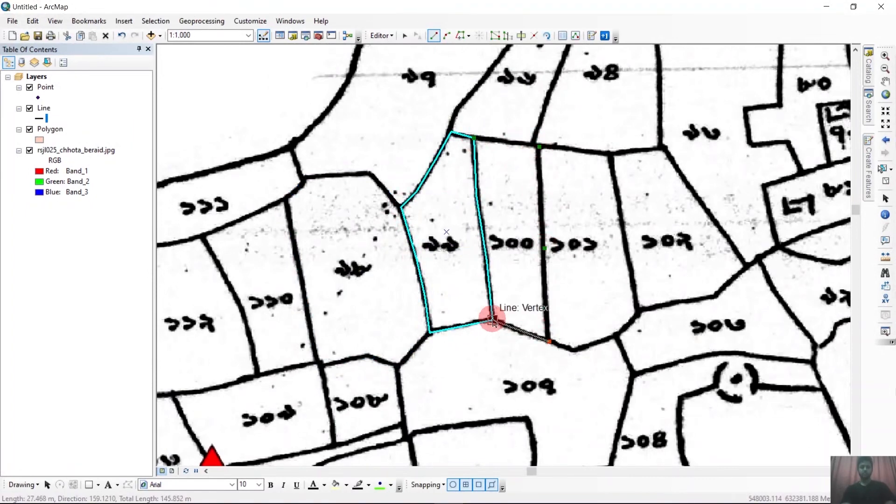
{"action": "left_click", "coordinate": [493, 320]}
{"action": "left_click", "coordinate": [486, 261]}
{"action": "left_click", "coordinate": [477, 195]}
{"action": "double_click", "coordinate": [474, 137]}
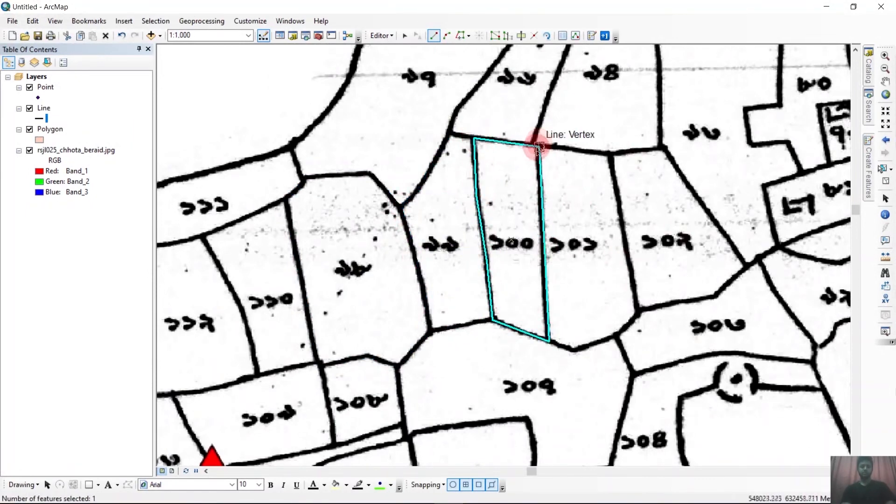
Trace a closed line around plot ১০১, starting and ending at its northwest corner vertex shared with plot ১০০.
{"action": "left_click", "coordinate": [540, 147]}
{"action": "left_click", "coordinate": [610, 156]}
{"action": "left_click", "coordinate": [629, 254]}
{"action": "left_click", "coordinate": [637, 311]}
{"action": "left_click", "coordinate": [617, 337]}
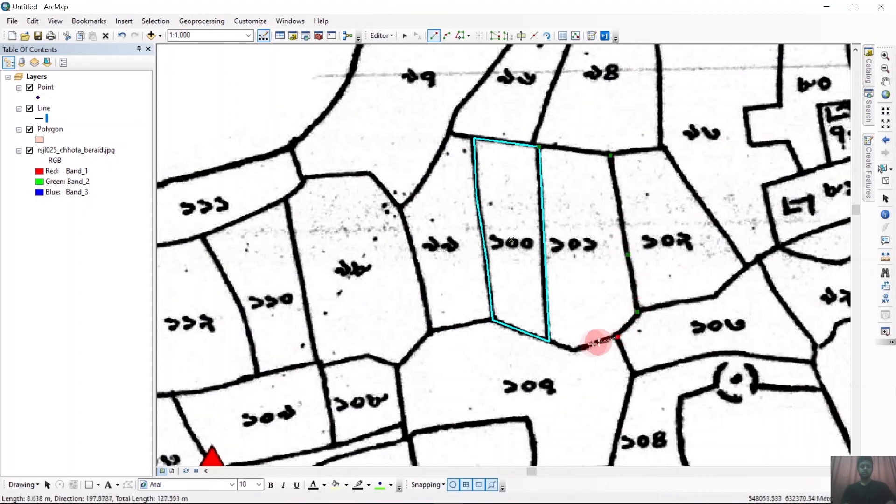
{"action": "left_click", "coordinate": [573, 349]}
{"action": "left_click", "coordinate": [549, 342]}
{"action": "double_click", "coordinate": [539, 147]}
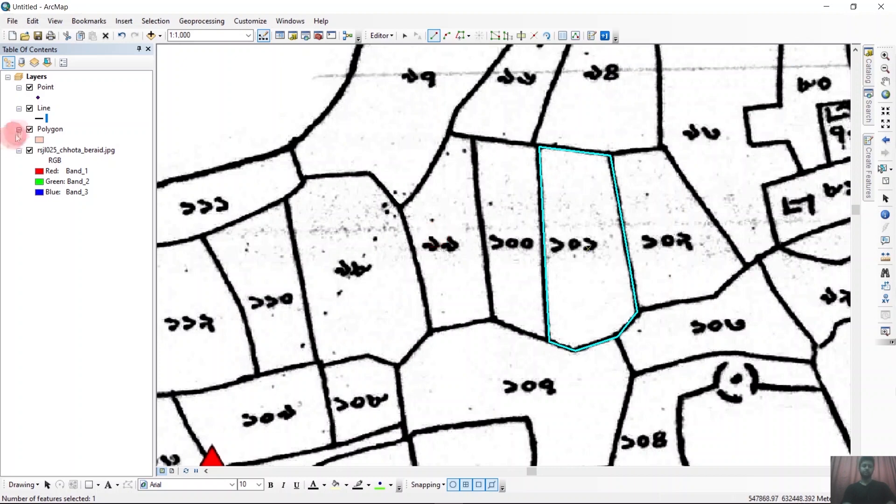
Open the attribute table of the Line layer and enlarge it to show all its records.
{"action": "right_click", "coordinate": [44, 113]}
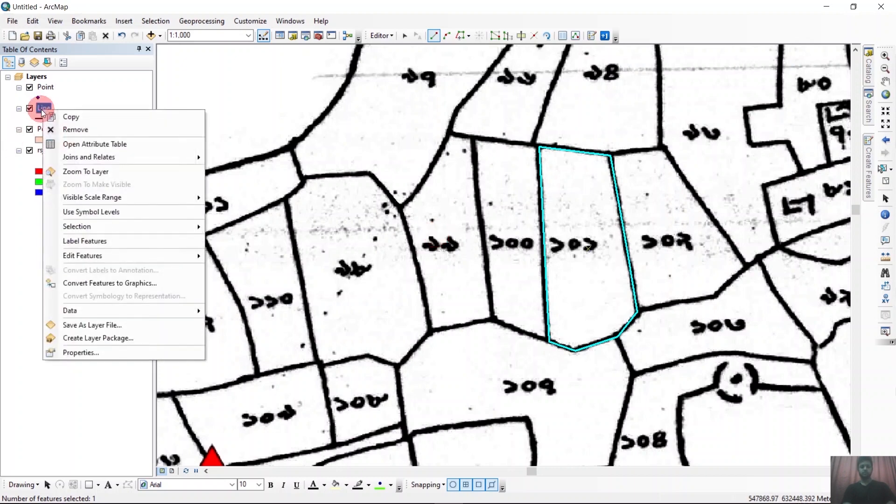
{"action": "left_click", "coordinate": [75, 138]}
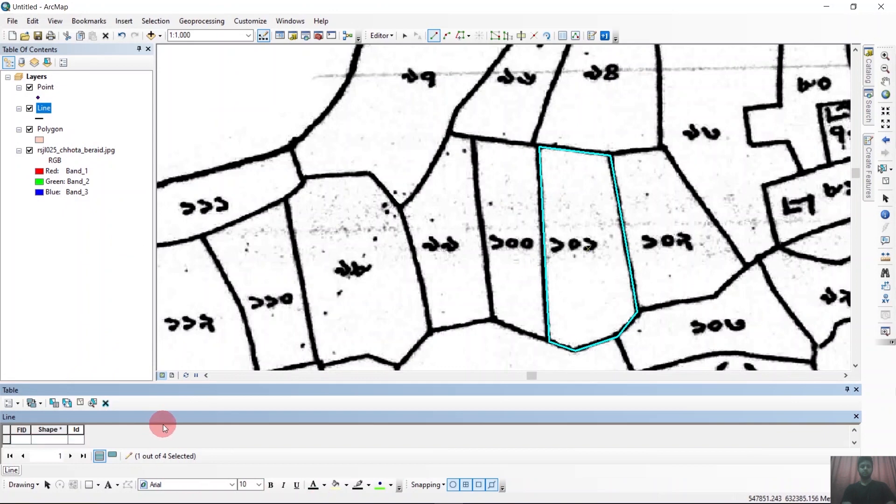
{"action": "left_click_drag", "start_coordinate": [168, 385], "coordinate": [167, 285]}
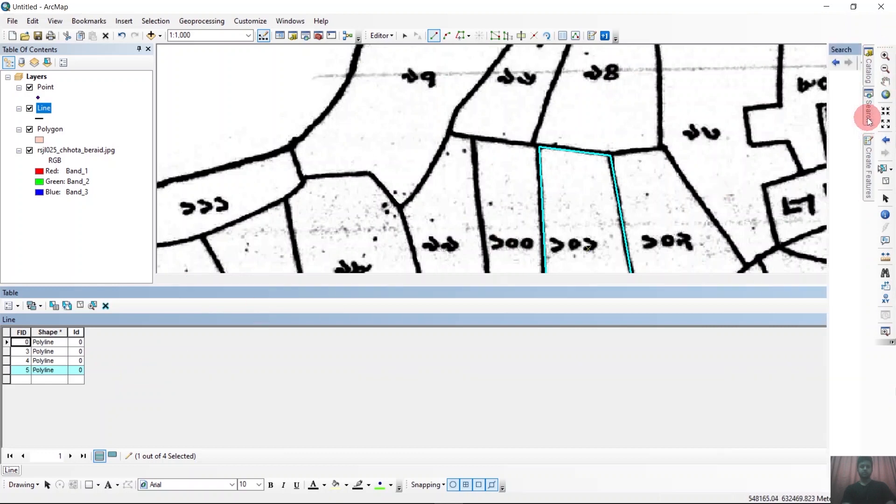
Search for "feature to polygon" and open the Feature To Polygon data management tool.
{"action": "mouse_move", "coordinate": [867, 121]}
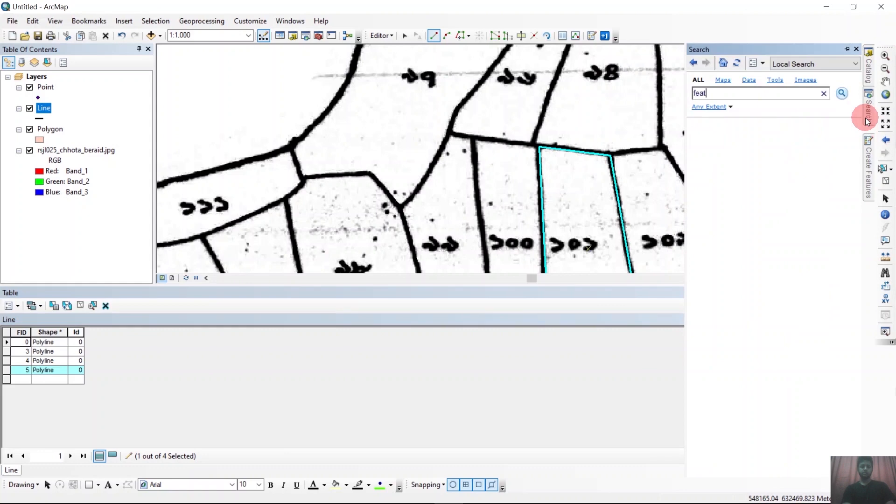
{"action": "type", "text": "feature to polygon"}
{"action": "key", "text": "Return"}
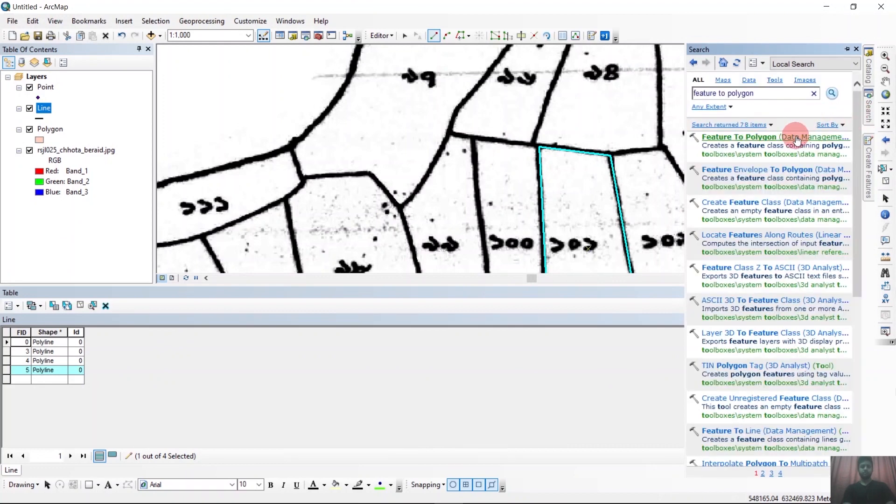
{"action": "left_click", "coordinate": [796, 135]}
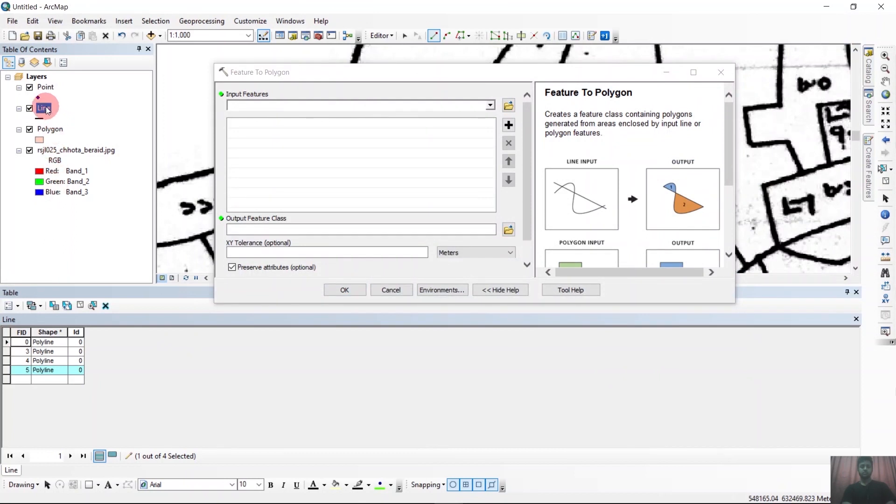
Add the Line layer as the tool's input features and clear the current feature selection.
{"action": "left_click_drag", "start_coordinate": [43, 108], "coordinate": [310, 109]}
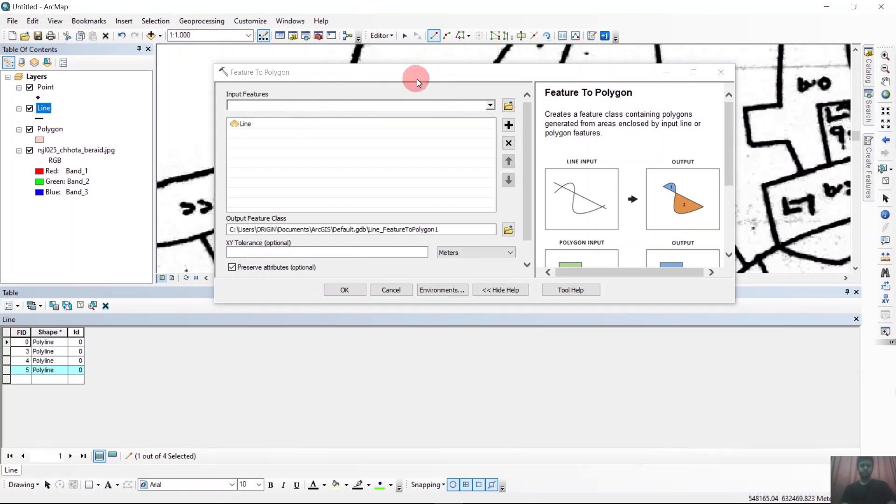
{"action": "left_click_drag", "start_coordinate": [416, 79], "coordinate": [486, 122]}
{"action": "left_click", "coordinate": [886, 186]}
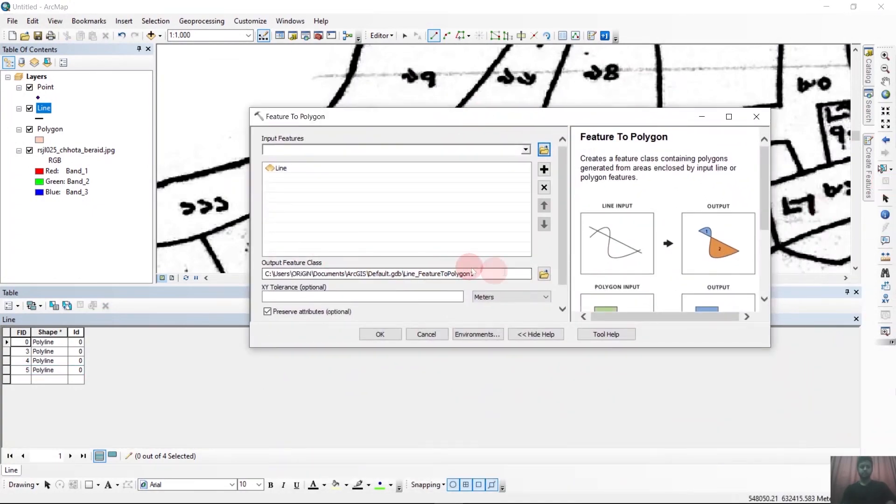
Set the output feature class to Line2Poly in the Desktop's Digitizing folder and run the Feature To Polygon tool.
{"action": "left_click", "coordinate": [544, 273]}
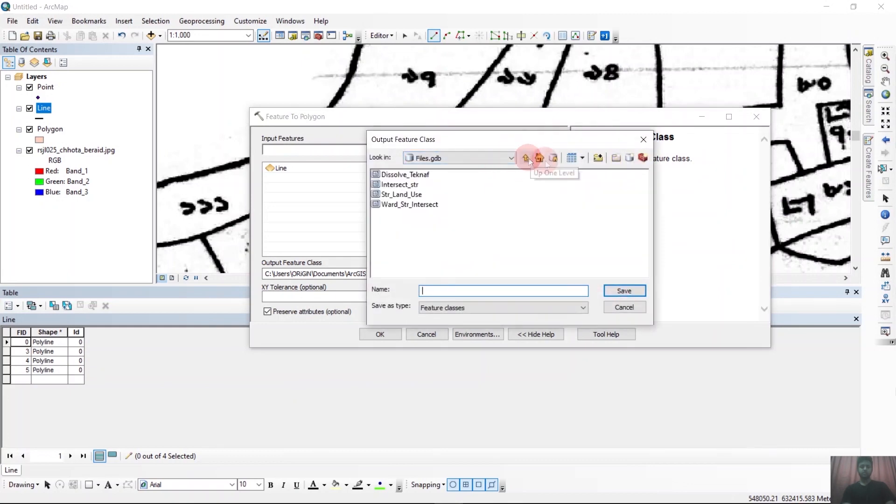
{"action": "left_click", "coordinate": [510, 159]}
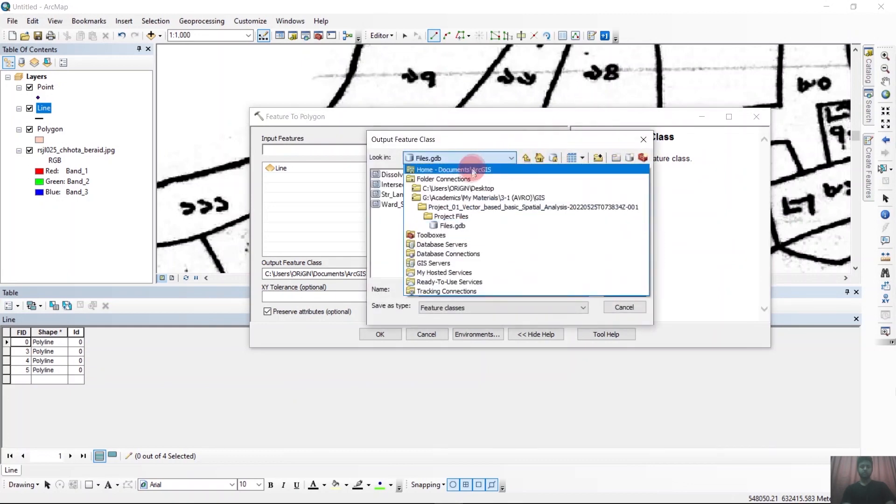
{"action": "left_click", "coordinate": [462, 188]}
{"action": "double_click", "coordinate": [395, 176]}
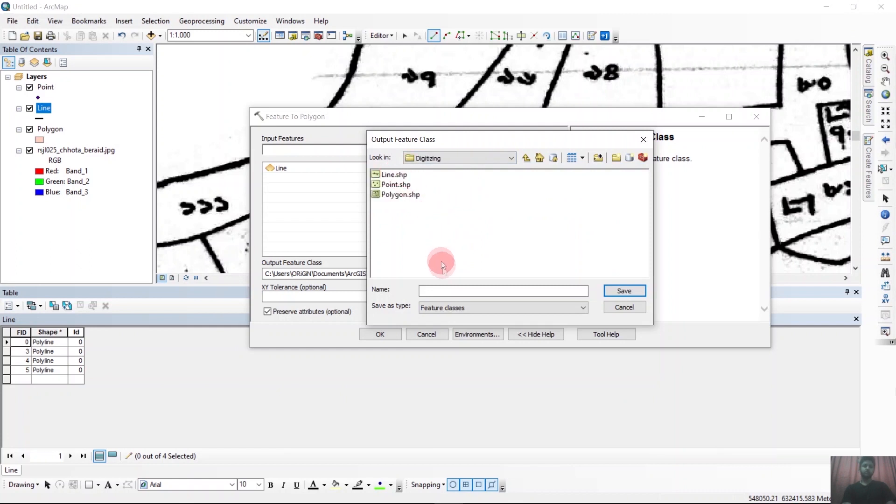
{"action": "left_click", "coordinate": [442, 291]}
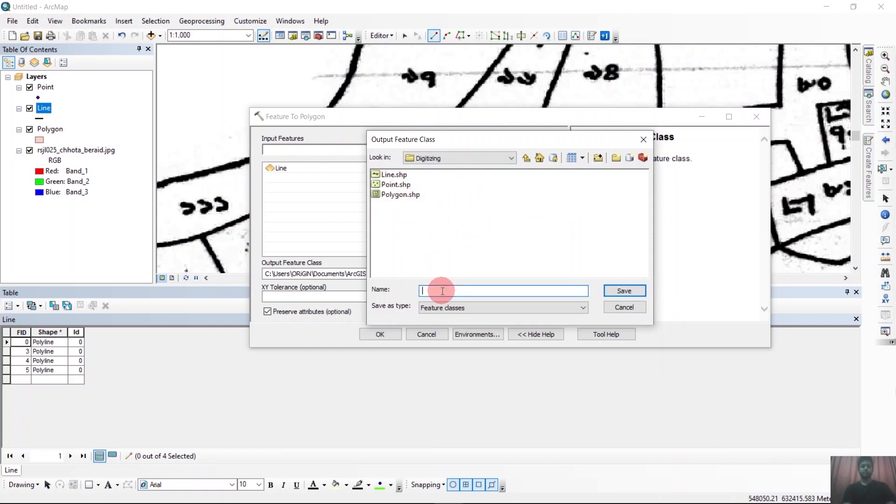
{"action": "type", "text": "Line2Poly"}
{"action": "left_click", "coordinate": [620, 290]}
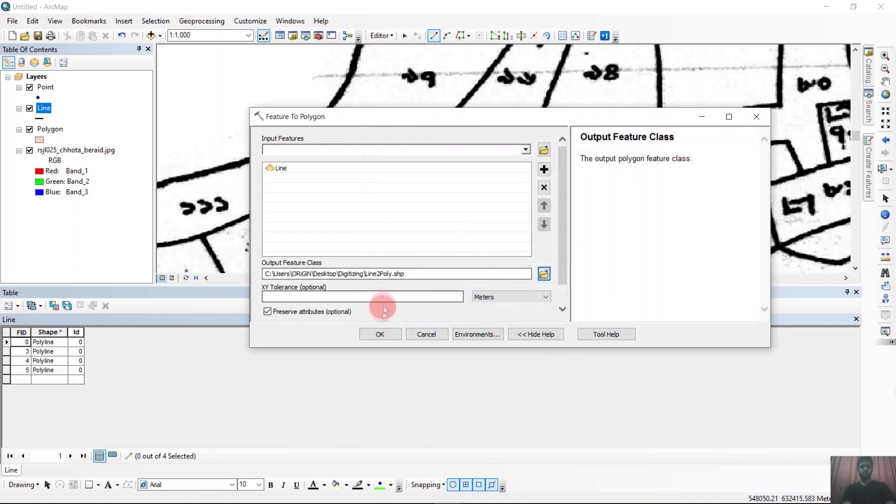
{"action": "left_click", "coordinate": [379, 333]}
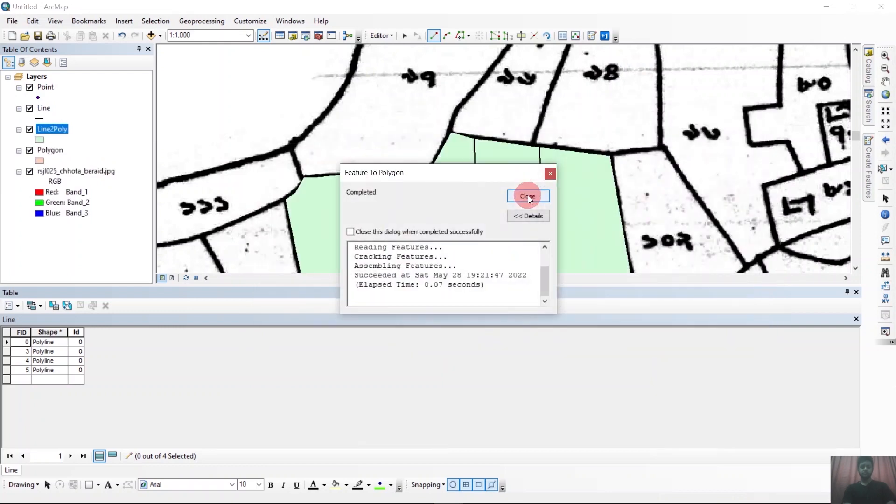
{"action": "left_click", "coordinate": [528, 196]}
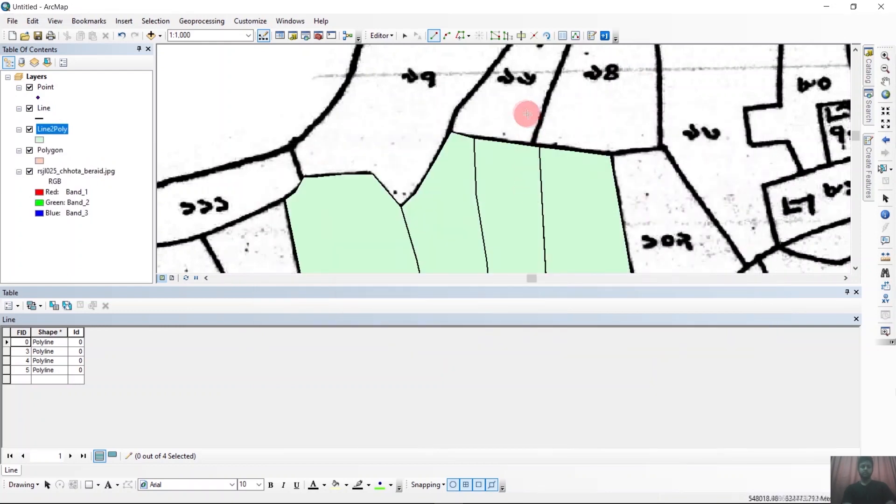
Examine the new Line2Poly polygons at a smaller map scale and open the layer's attribute table.
{"action": "scroll", "coordinate": [508, 109], "scroll_direction": "up", "scroll_amount": 1}
{"action": "scroll", "coordinate": [494, 111], "scroll_direction": "up", "scroll_amount": 1}
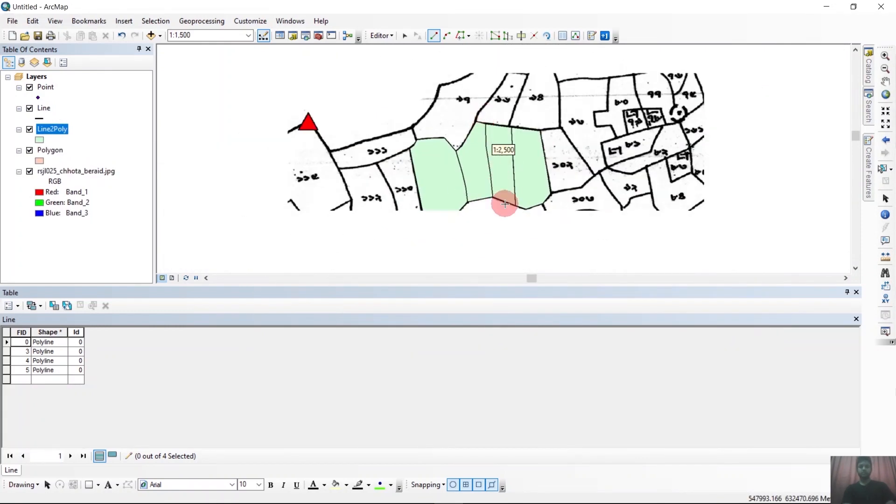
{"action": "scroll", "coordinate": [500, 187], "scroll_direction": "down", "scroll_amount": 1}
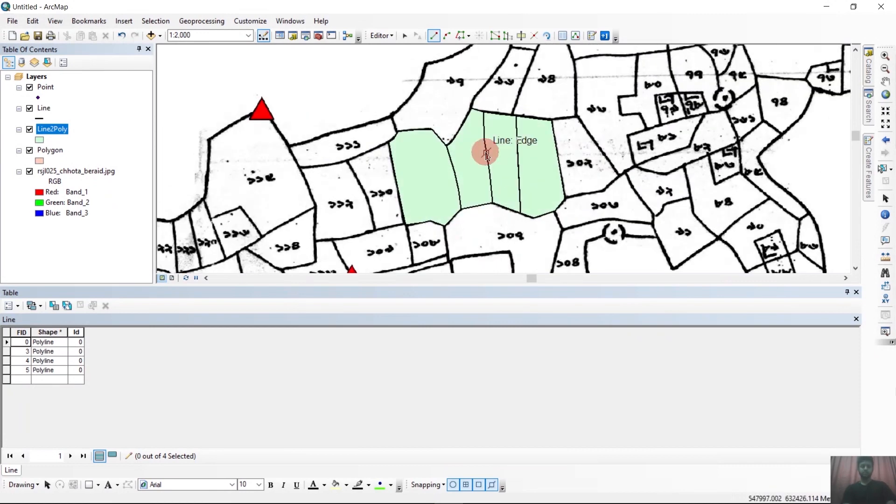
{"action": "right_click", "coordinate": [59, 129]}
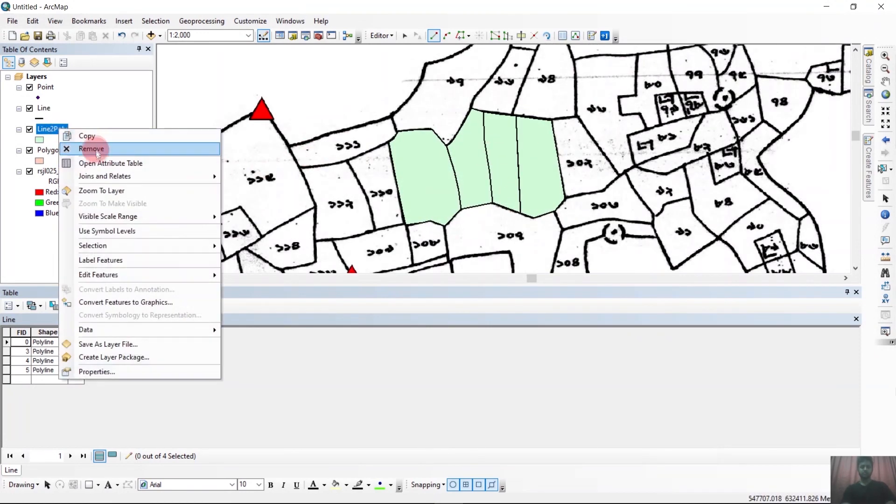
{"action": "left_click", "coordinate": [99, 164]}
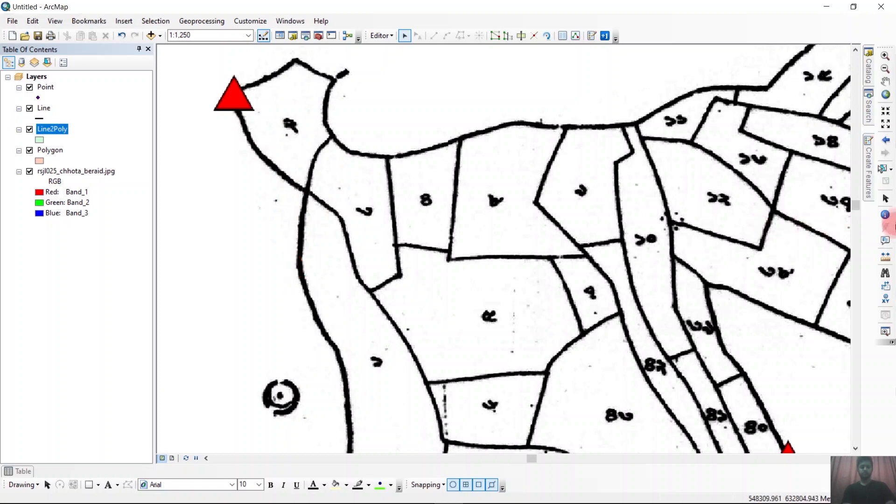
Choose the Polygon template for creating features, with its Auto Complete Polygon construction tool.
{"action": "left_click", "coordinate": [873, 174]}
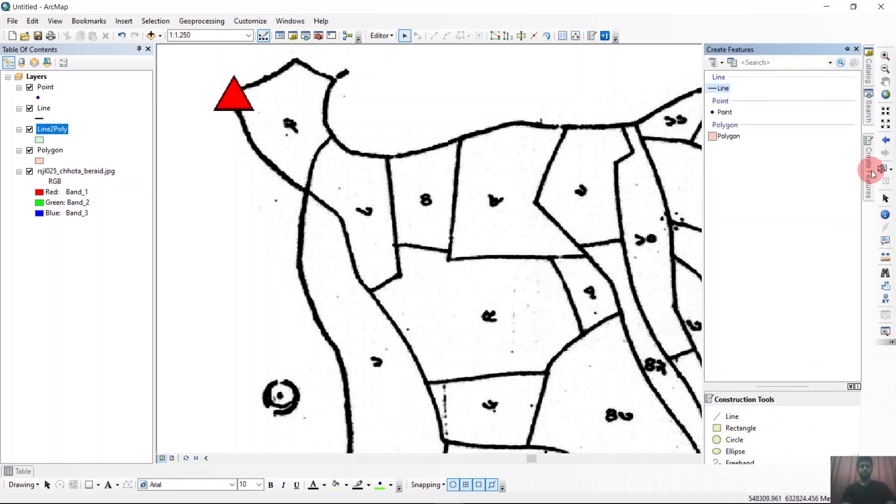
{"action": "left_click", "coordinate": [726, 136]}
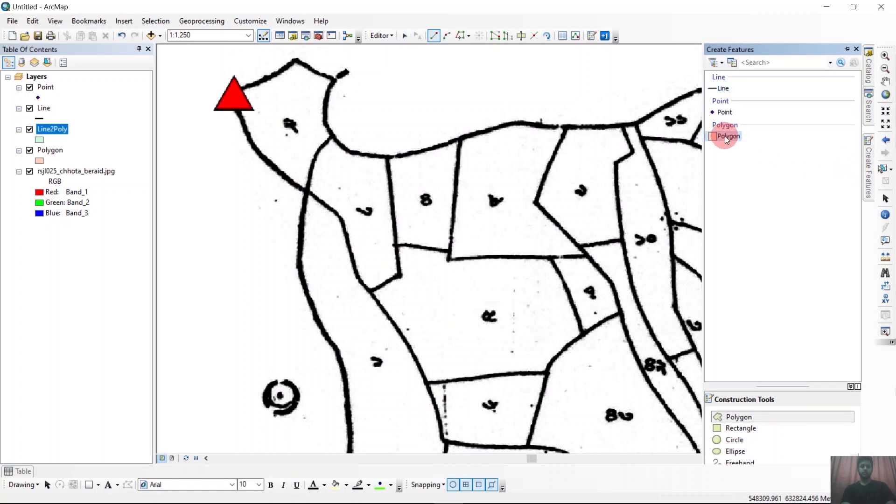
{"action": "left_click", "coordinate": [739, 417]}
{"action": "scroll", "coordinate": [737, 437], "scroll_direction": "down", "scroll_amount": 1}
{"action": "left_click", "coordinate": [748, 439]}
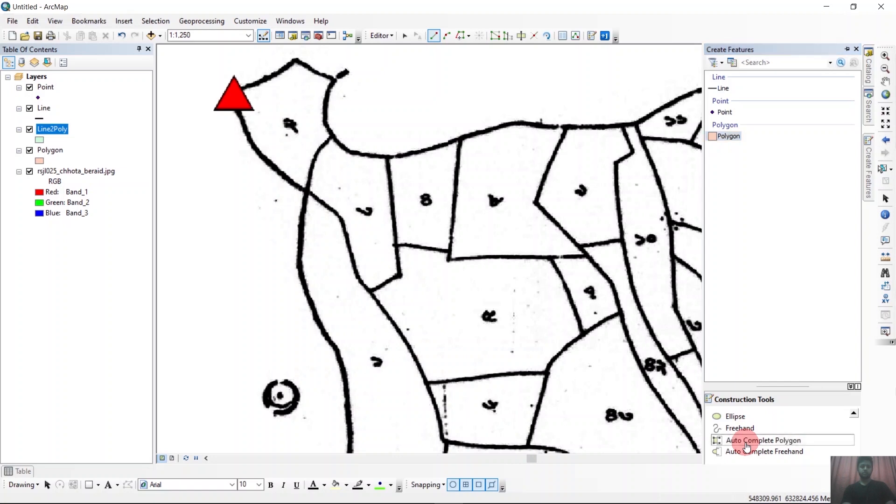
Trace a polygon around the plot directly west of plot ৪, starting and ending at its northern tip.
{"action": "scroll", "coordinate": [340, 144], "scroll_direction": "up", "scroll_amount": 2}
{"action": "left_click", "coordinate": [327, 132]}
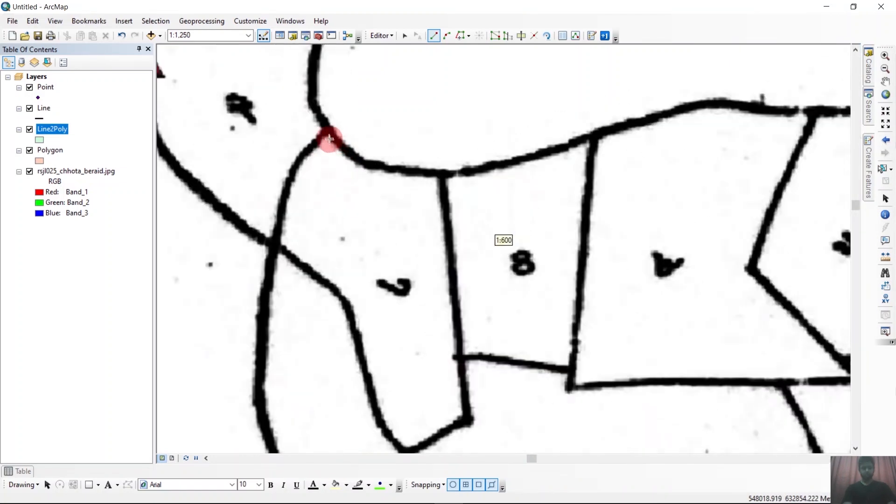
{"action": "left_click", "coordinate": [307, 153]}
{"action": "left_click", "coordinate": [284, 192]}
{"action": "left_click", "coordinate": [274, 243]}
{"action": "left_click", "coordinate": [312, 274]}
{"action": "left_click", "coordinate": [344, 301]}
{"action": "left_click", "coordinate": [364, 363]}
{"action": "left_click", "coordinate": [383, 428]}
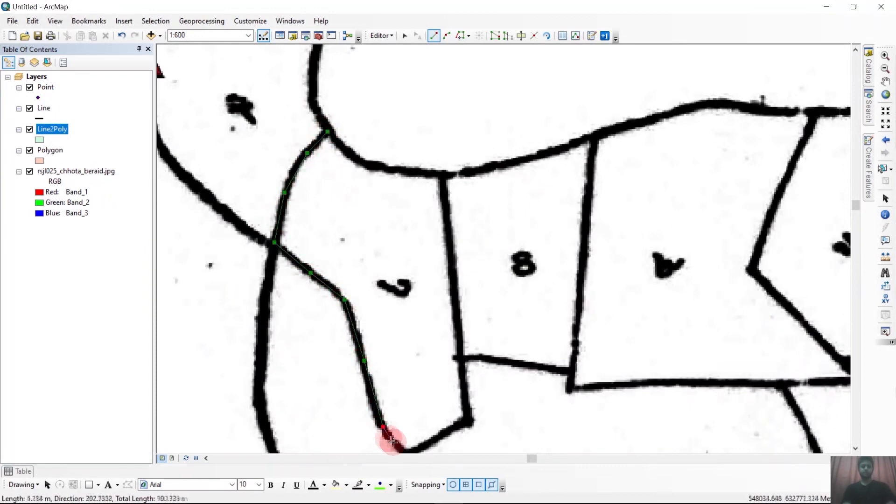
{"action": "left_click", "coordinate": [392, 443]}
{"action": "left_click", "coordinate": [408, 452]}
{"action": "left_click", "coordinate": [468, 420]}
{"action": "scroll", "coordinate": [458, 333], "scroll_direction": "down", "scroll_amount": 1}
{"action": "left_click", "coordinate": [450, 220]}
{"action": "left_click", "coordinate": [392, 209]}
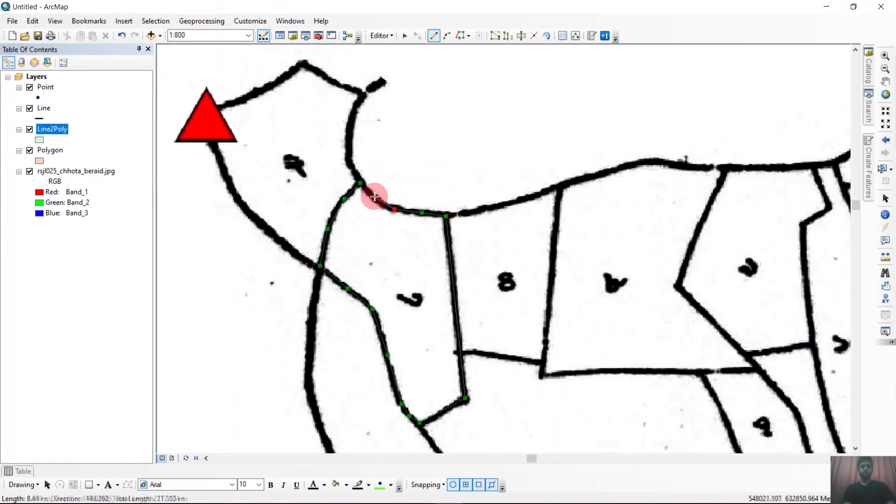
{"action": "double_click", "coordinate": [359, 184]}
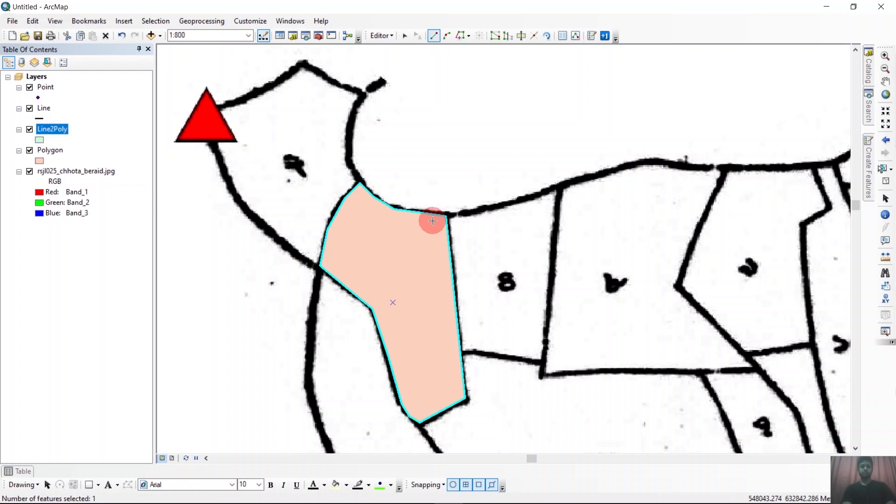
Auto-complete the polygon of plot ৪ along its north, east and south edges, starting and ending inside the adjoining polygon.
{"action": "left_click", "coordinate": [412, 239]}
{"action": "left_click", "coordinate": [453, 215]}
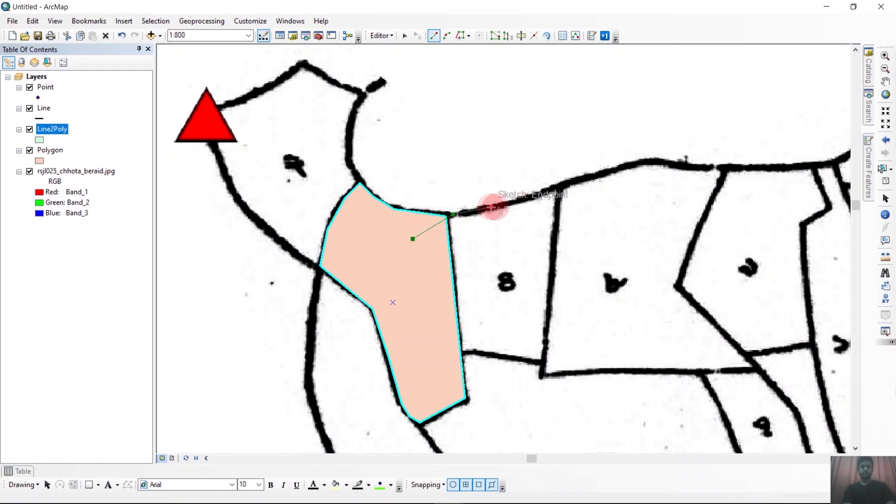
{"action": "left_click", "coordinate": [490, 207]}
{"action": "left_click", "coordinate": [551, 190]}
{"action": "left_click", "coordinate": [560, 187]}
{"action": "left_click", "coordinate": [542, 362]}
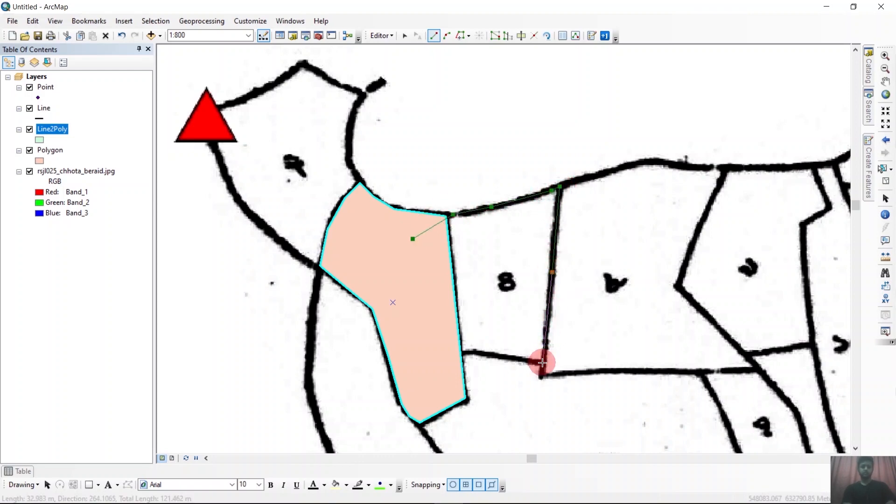
{"action": "left_click", "coordinate": [462, 353]}
{"action": "double_click", "coordinate": [434, 354]}
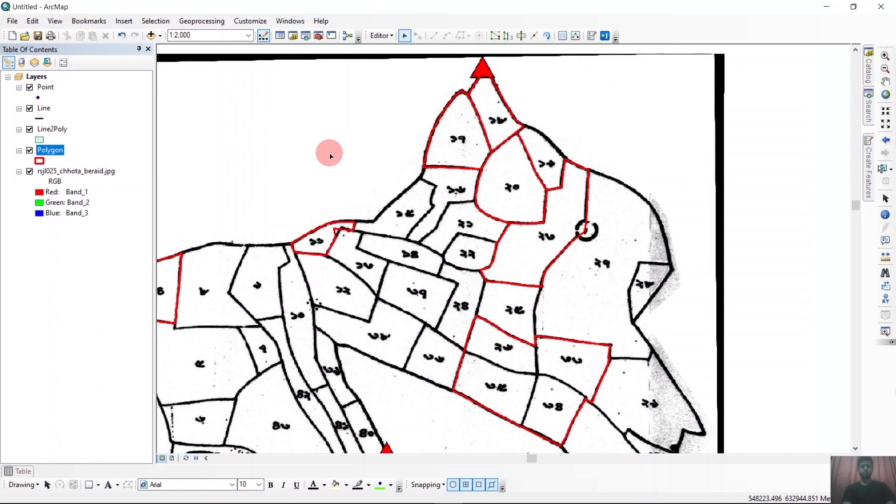
Select the polygon of plot ১১ and edit its vertices, moving the one at the inner bend of its east edge slightly east.
{"action": "left_click", "coordinate": [318, 249]}
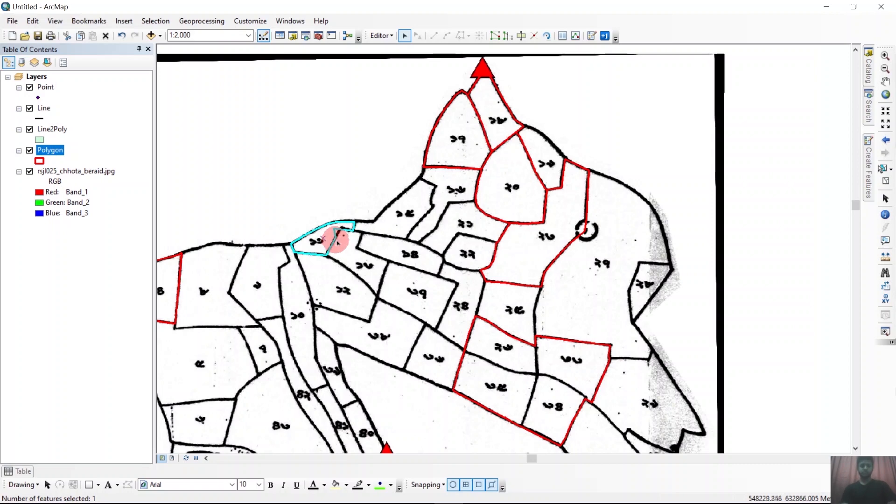
{"action": "left_click_drag", "start_coordinate": [336, 241], "coordinate": [345, 242]}
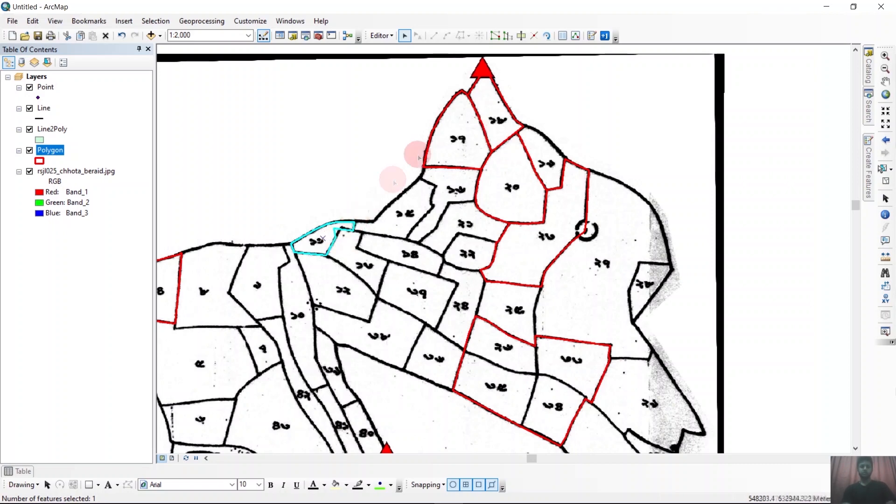
{"action": "left_click", "coordinate": [521, 36]}
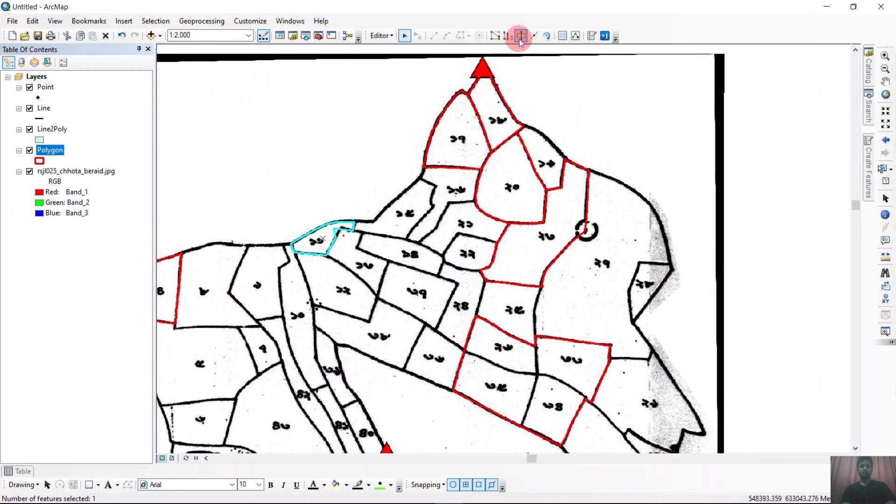
{"action": "left_click", "coordinate": [494, 37]}
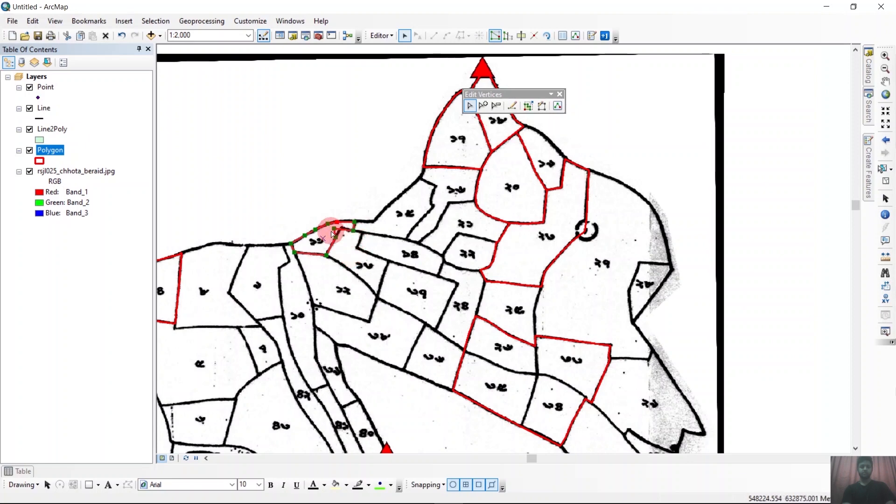
{"action": "left_click_drag", "start_coordinate": [334, 227], "coordinate": [341, 227]}
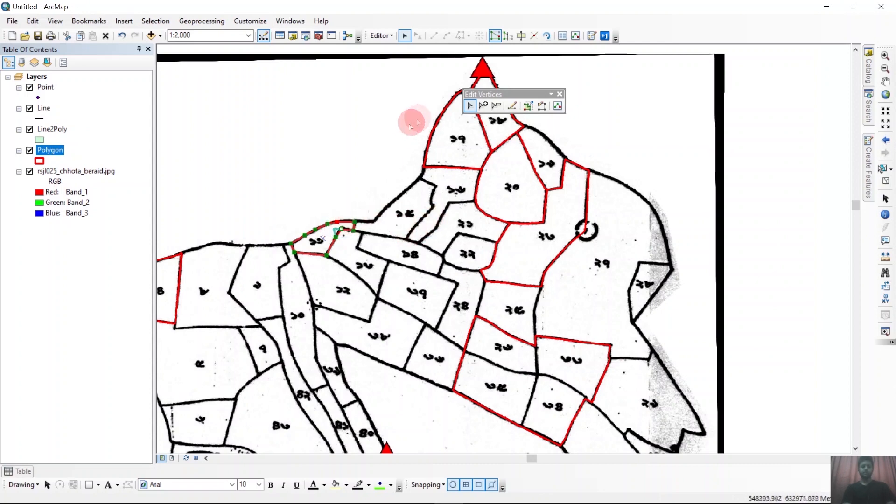
{"action": "left_click", "coordinate": [421, 100]}
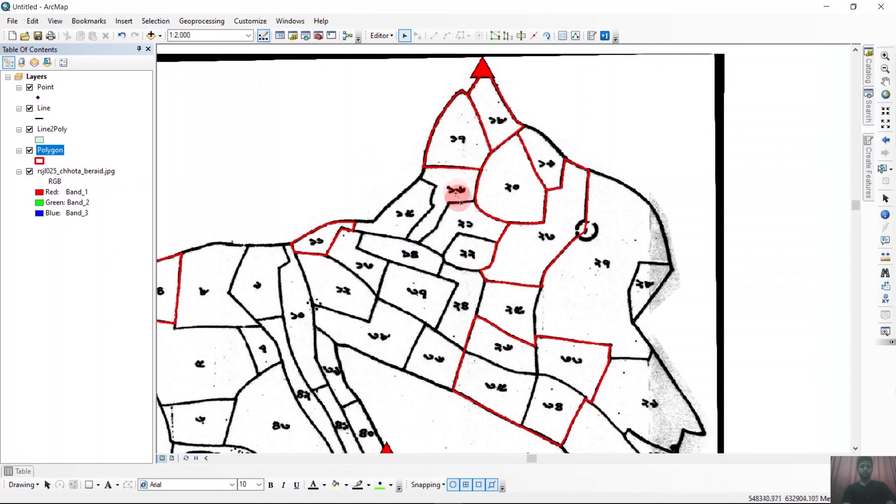
Use Cut Polygons to split the southwest plot from the selected four-plot polygon in the east, following its north and east boundary lines.
{"action": "scroll", "coordinate": [389, 140], "scroll_direction": "up", "scroll_amount": 2}
{"action": "scroll", "coordinate": [514, 382], "scroll_direction": "down", "scroll_amount": 4}
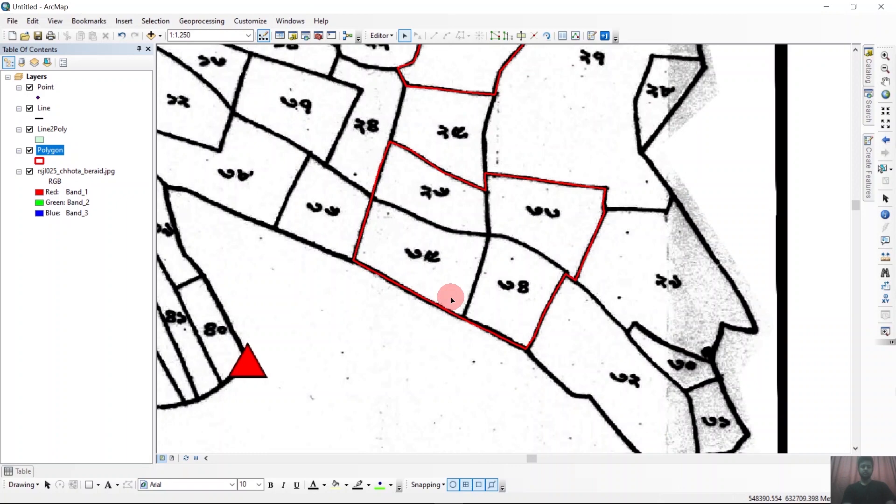
{"action": "left_click", "coordinate": [521, 35]}
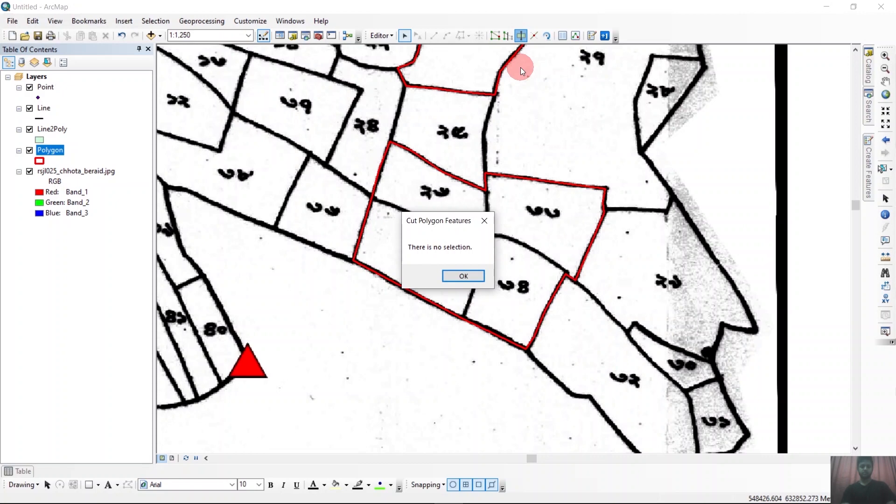
{"action": "left_click", "coordinate": [459, 276]}
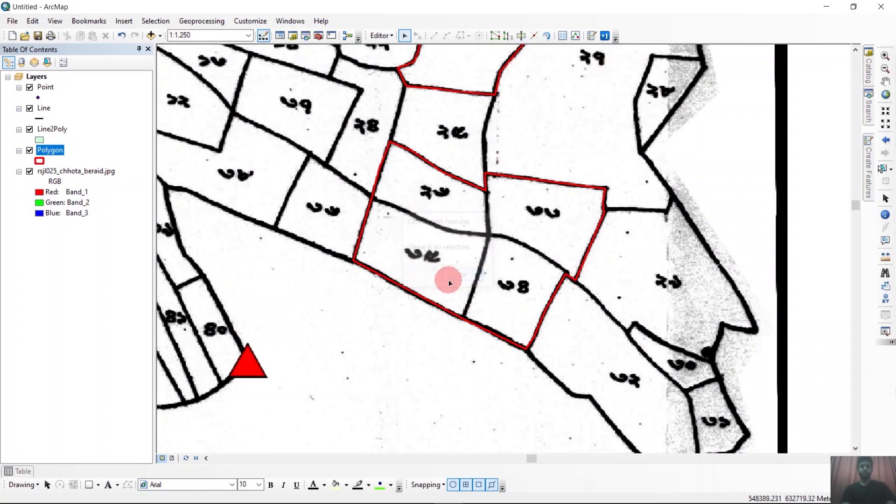
{"action": "left_click", "coordinate": [395, 144]}
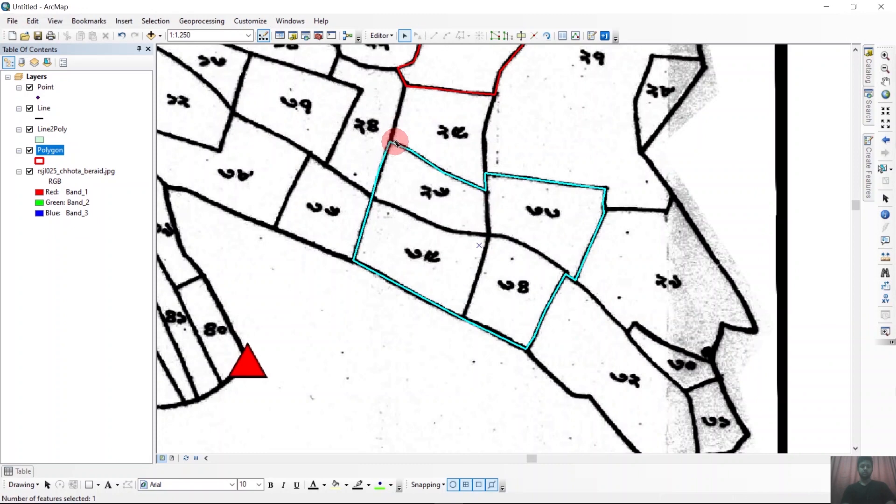
{"action": "left_click", "coordinate": [523, 36]}
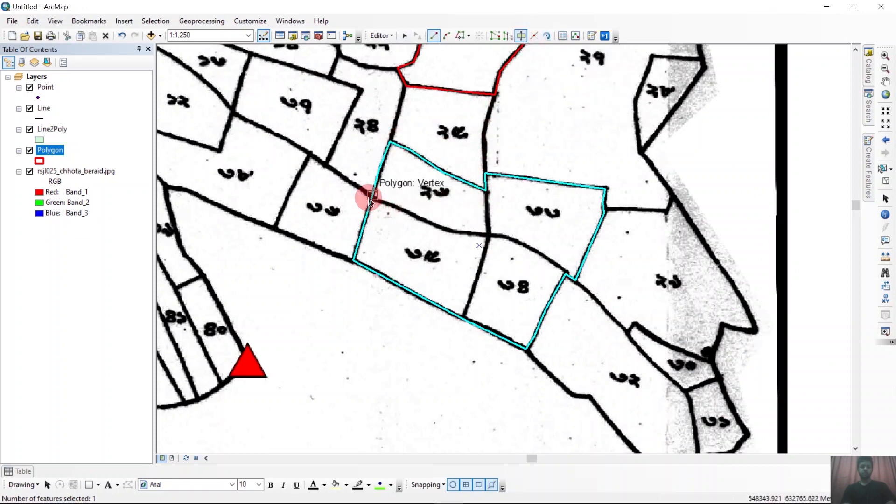
{"action": "left_click", "coordinate": [372, 196]}
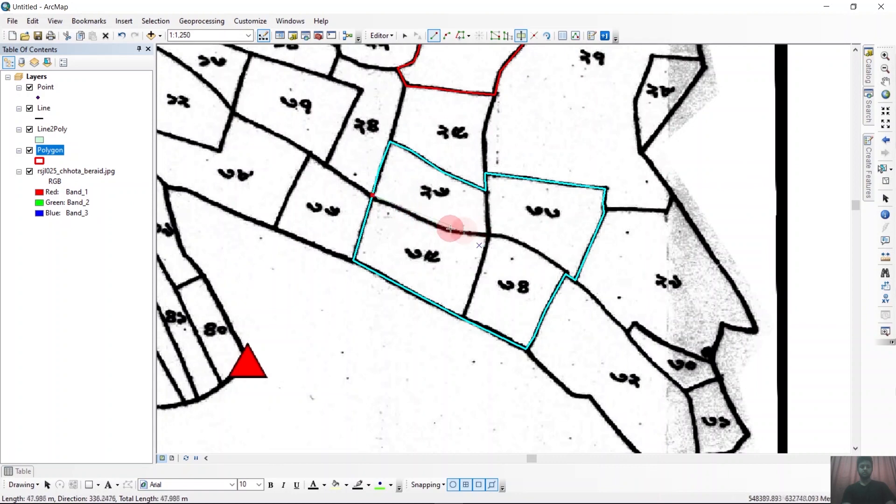
{"action": "left_click", "coordinate": [400, 210]}
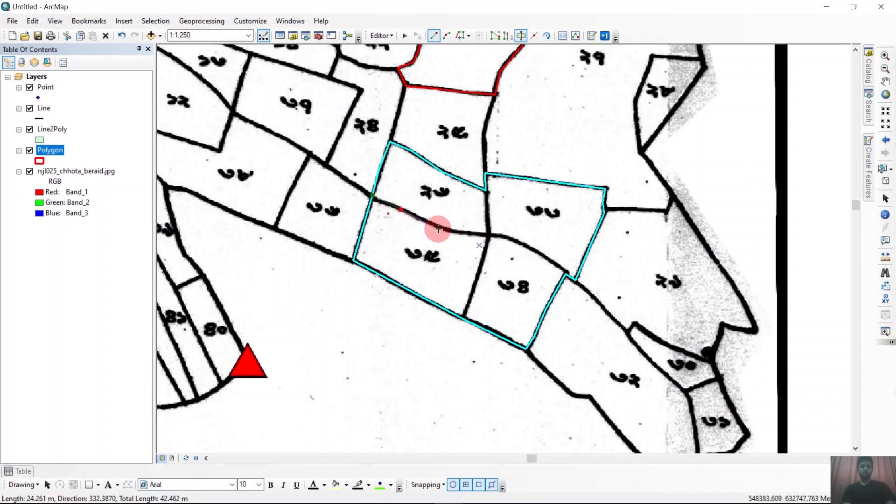
{"action": "left_click", "coordinate": [439, 229]}
{"action": "left_click", "coordinate": [470, 233]}
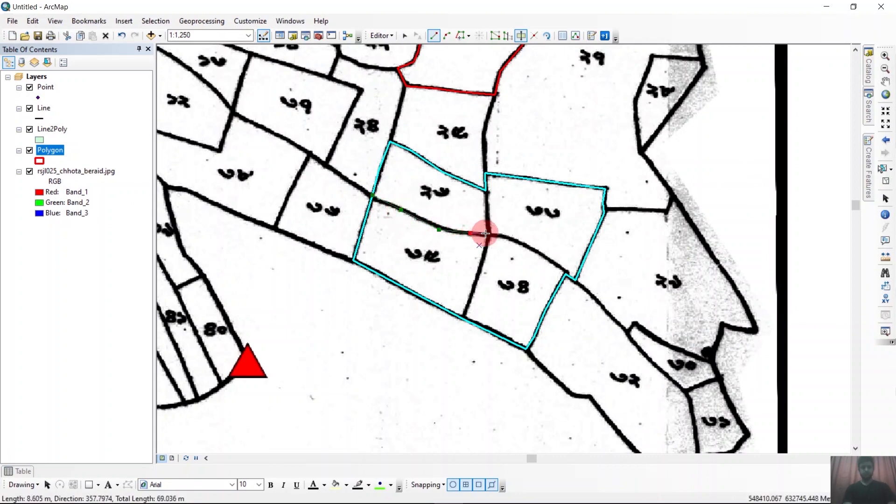
{"action": "left_click", "coordinate": [488, 234]}
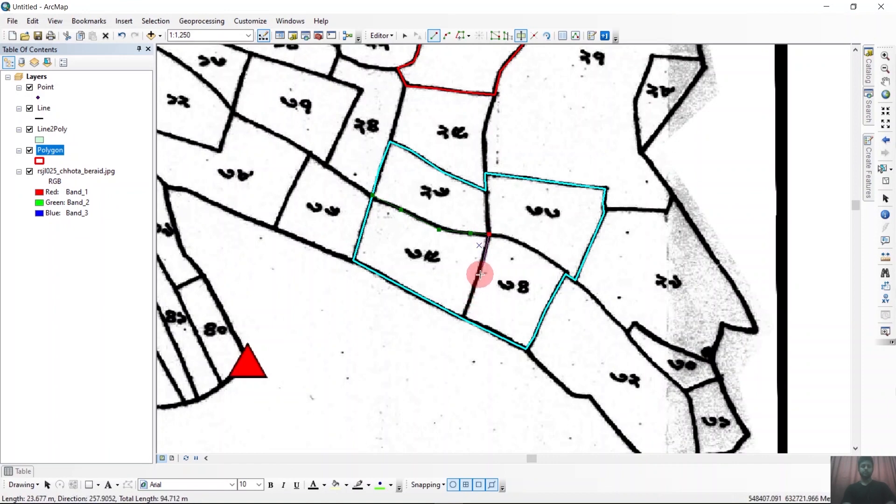
{"action": "left_click", "coordinate": [478, 273]}
{"action": "double_click", "coordinate": [464, 318]}
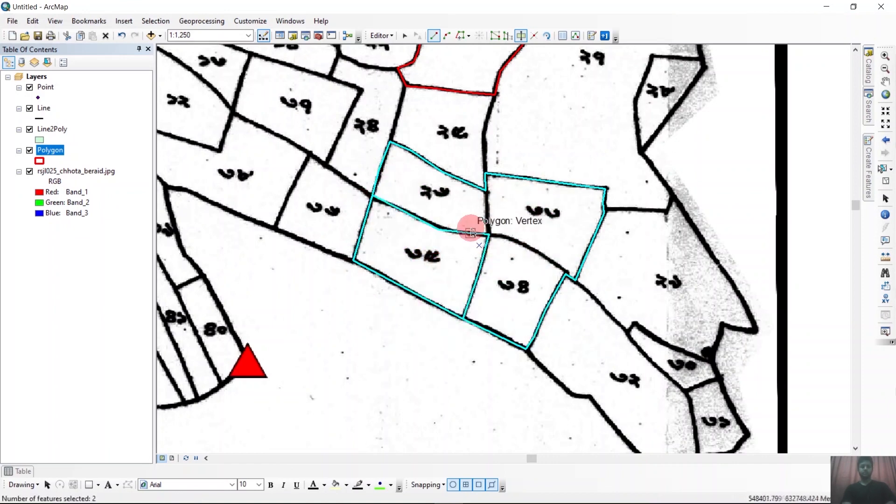
Cut the remaining three plots apart along the boundary running north and the curved boundary running east from their shared junction.
{"action": "left_click", "coordinate": [490, 234]}
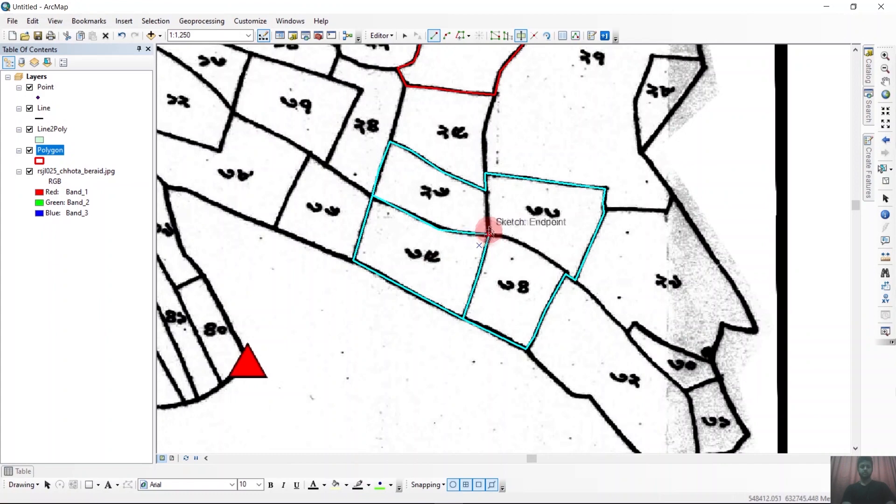
{"action": "double_click", "coordinate": [485, 191]}
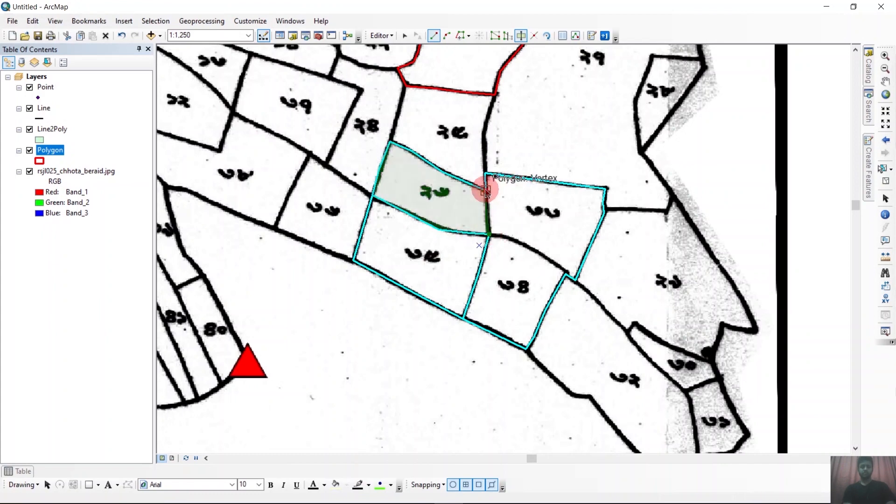
{"action": "left_click", "coordinate": [488, 233]}
{"action": "left_click", "coordinate": [520, 241]}
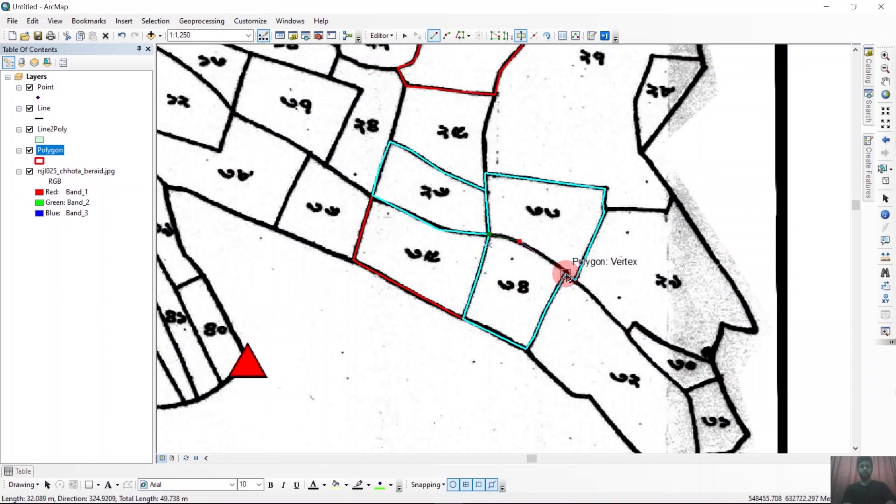
{"action": "double_click", "coordinate": [566, 273]}
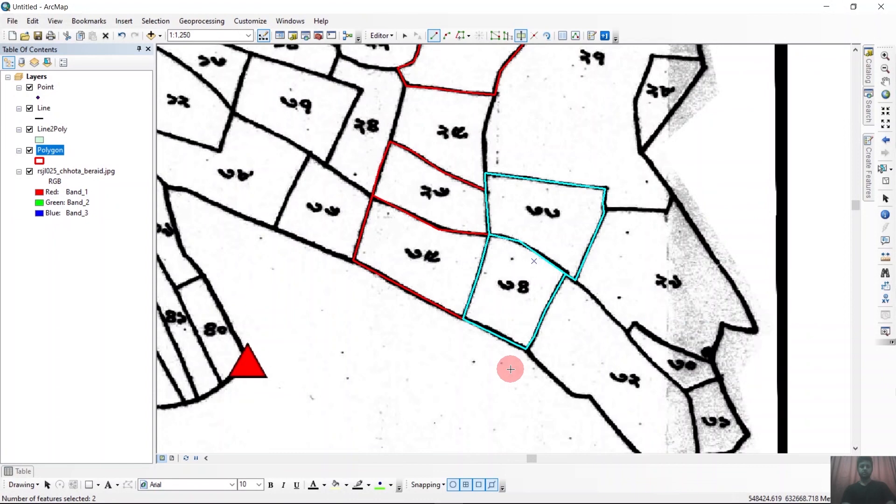
Select the polygon at the map's northern tip and choose the Auto Complete Polygon construction tool for the Polygon template.
{"action": "scroll", "coordinate": [494, 357], "scroll_direction": "up", "scroll_amount": 2}
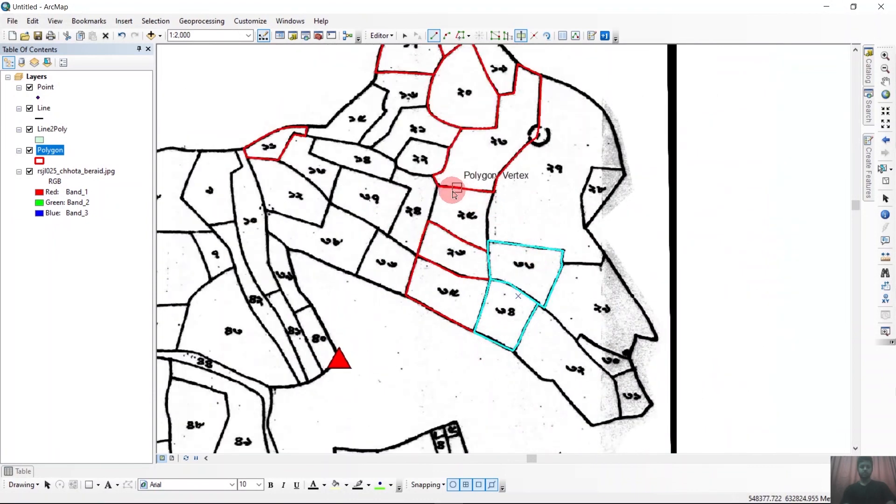
{"action": "scroll", "coordinate": [390, 256], "scroll_direction": "up", "scroll_amount": 1}
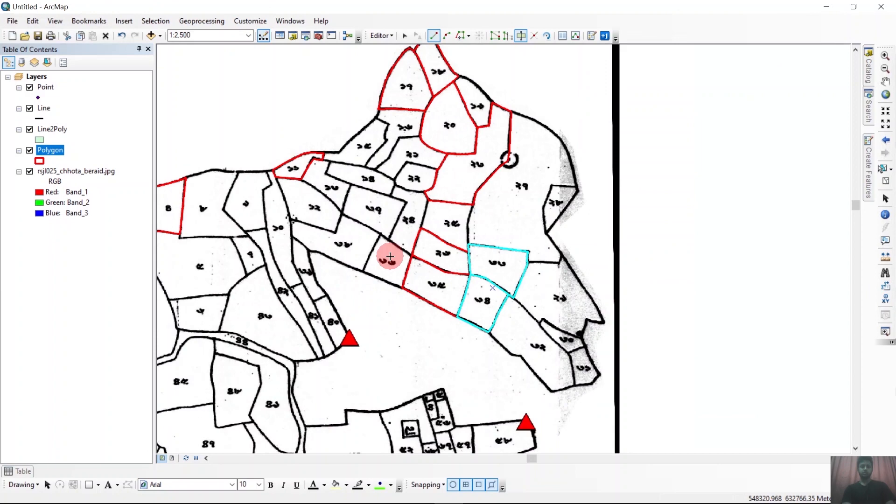
{"action": "scroll", "coordinate": [304, 334], "scroll_direction": "up", "scroll_amount": 1}
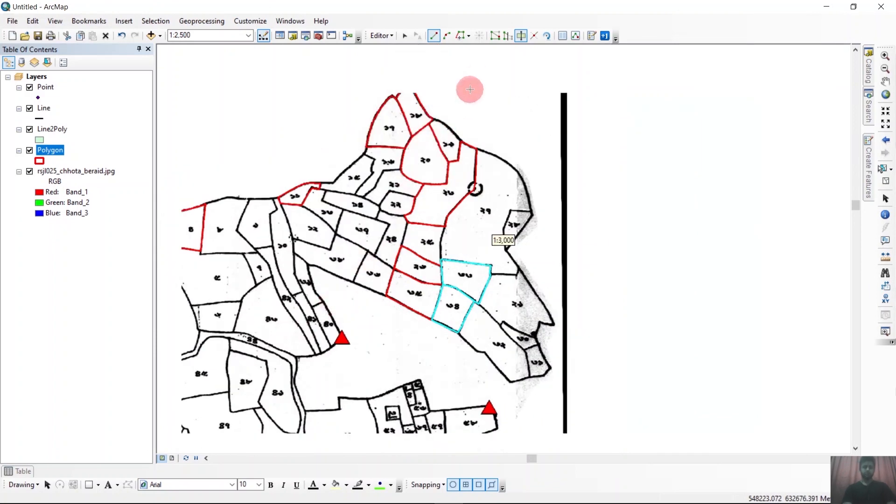
{"action": "scroll", "coordinate": [418, 63], "scroll_direction": "down", "scroll_amount": 2}
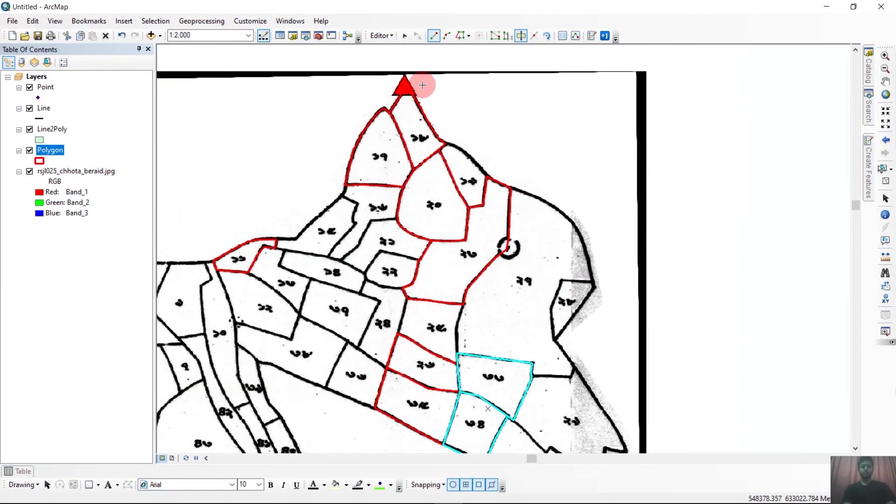
{"action": "scroll", "coordinate": [422, 85], "scroll_direction": "down", "scroll_amount": 2}
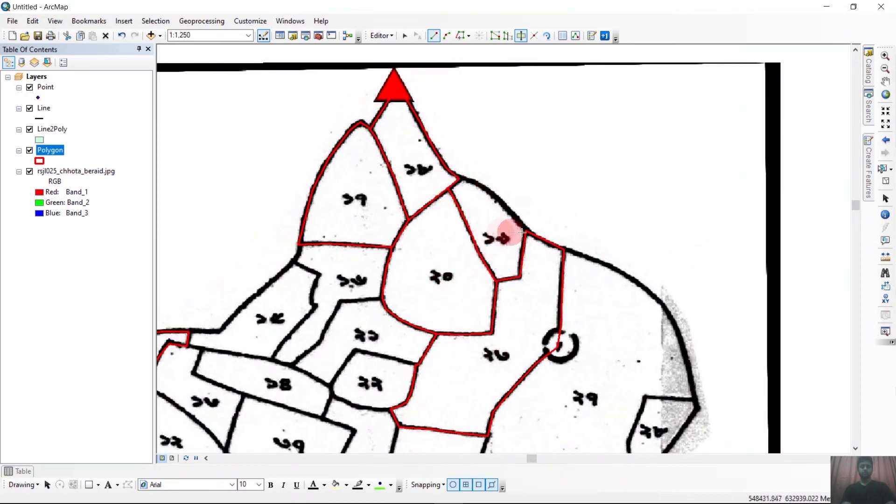
{"action": "left_click", "coordinate": [409, 35]}
{"action": "left_click", "coordinate": [416, 117]}
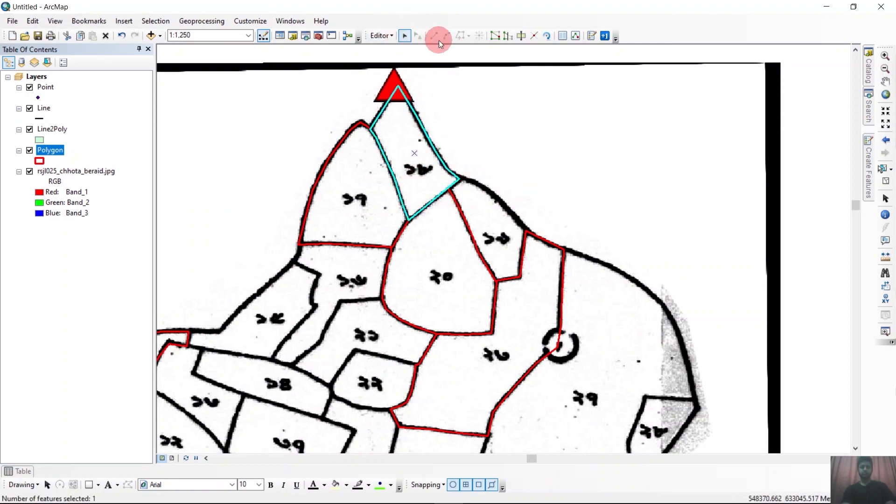
{"action": "left_click", "coordinate": [867, 185]}
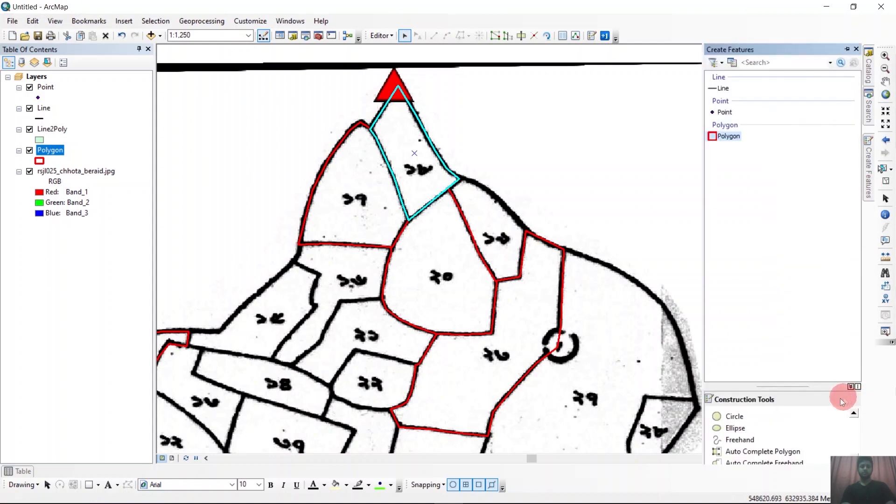
{"action": "scroll", "coordinate": [784, 429], "scroll_direction": "down", "scroll_amount": 1}
{"action": "left_click", "coordinate": [767, 440]}
{"action": "left_click", "coordinate": [769, 441]}
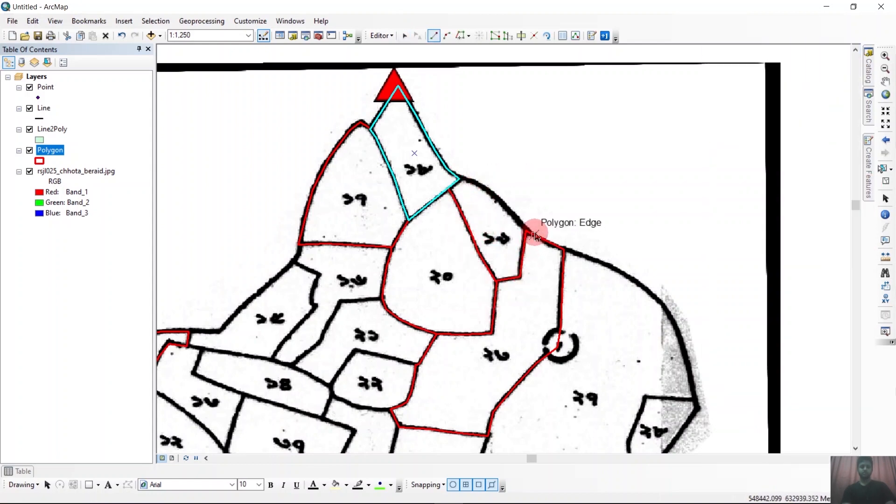
Start the polygon of plot ১৯ at its northeast corner and trace the neighbouring polygon edges around its south and west sides to its northern tip.
{"action": "left_click", "coordinate": [526, 229]}
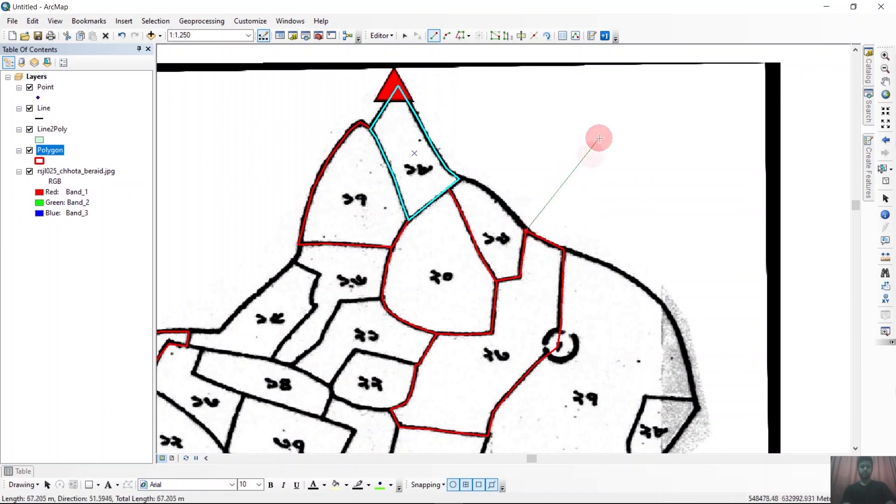
{"action": "left_click", "coordinate": [460, 35]}
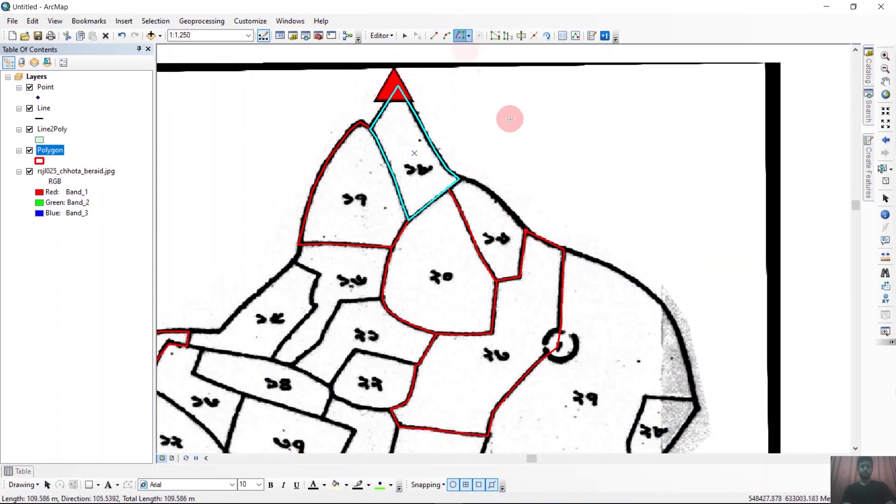
{"action": "left_click", "coordinate": [525, 228]}
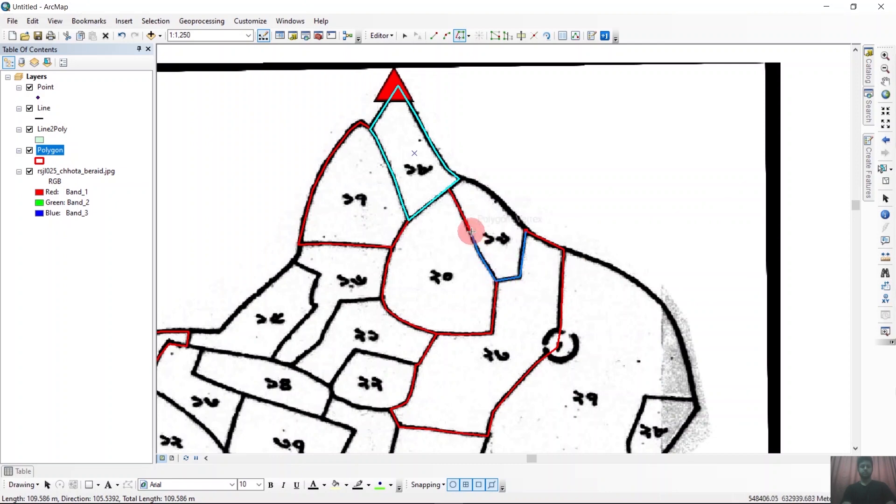
{"action": "left_click", "coordinate": [458, 178]}
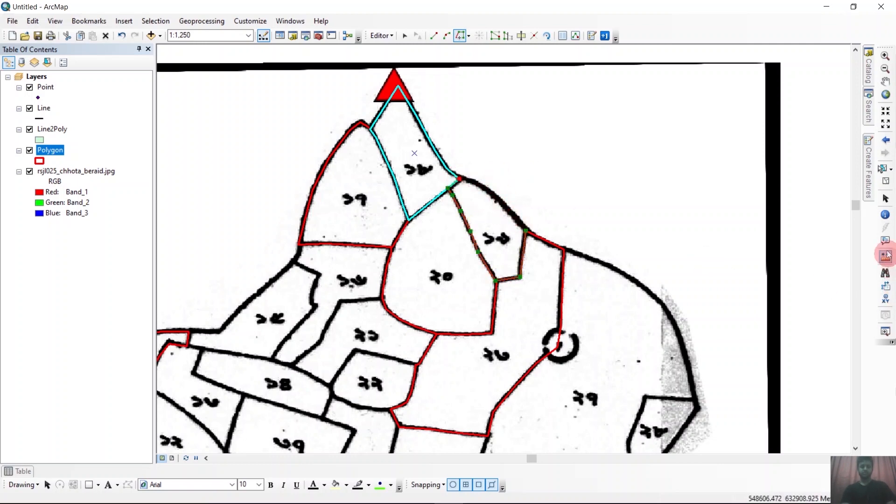
Resume Auto Complete Polygon with straight segments and finish the plot's outline along its curved northeast boundary, ending at the starting corner.
{"action": "left_click", "coordinate": [866, 178]}
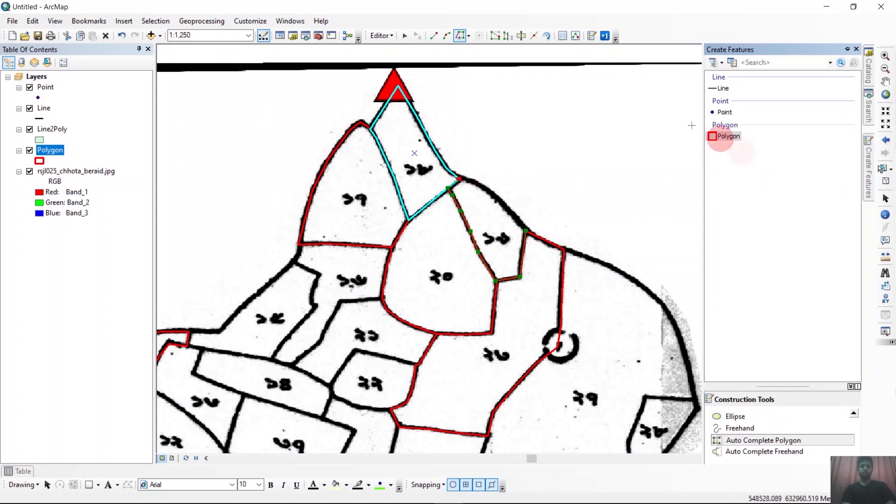
{"action": "left_click", "coordinate": [405, 35]}
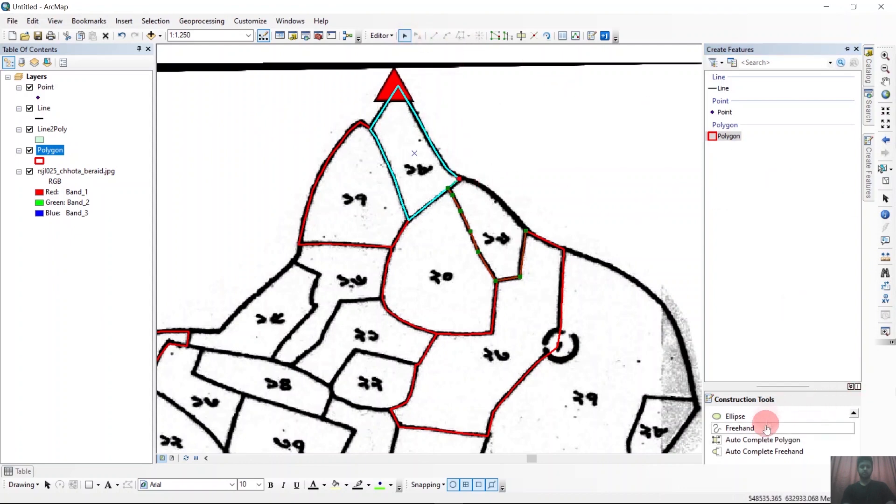
{"action": "left_click", "coordinate": [758, 445]}
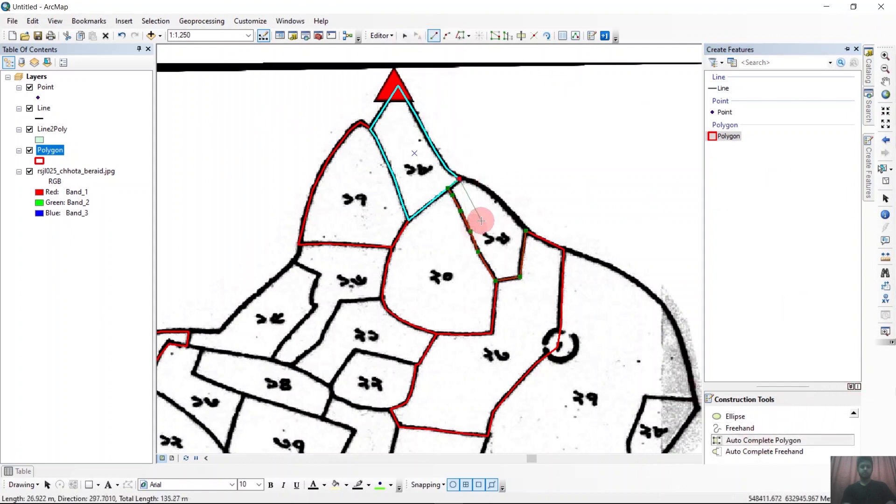
{"action": "left_click", "coordinate": [479, 184]}
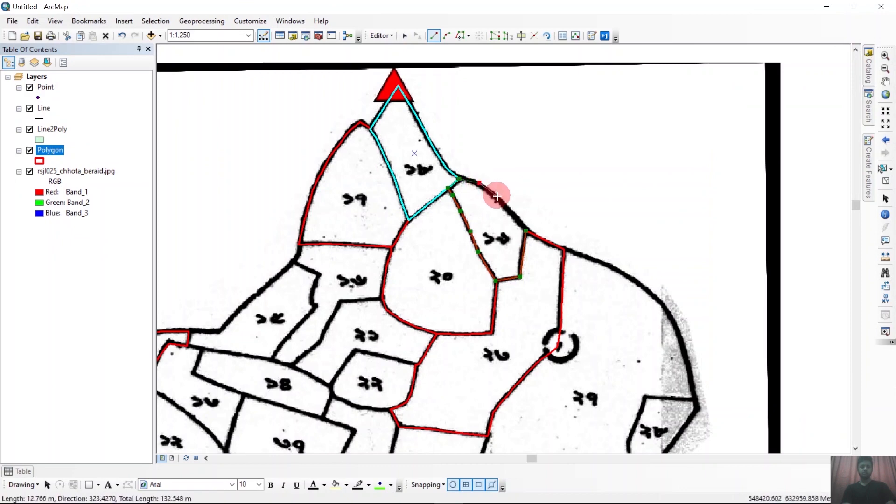
{"action": "left_click", "coordinate": [496, 197]}
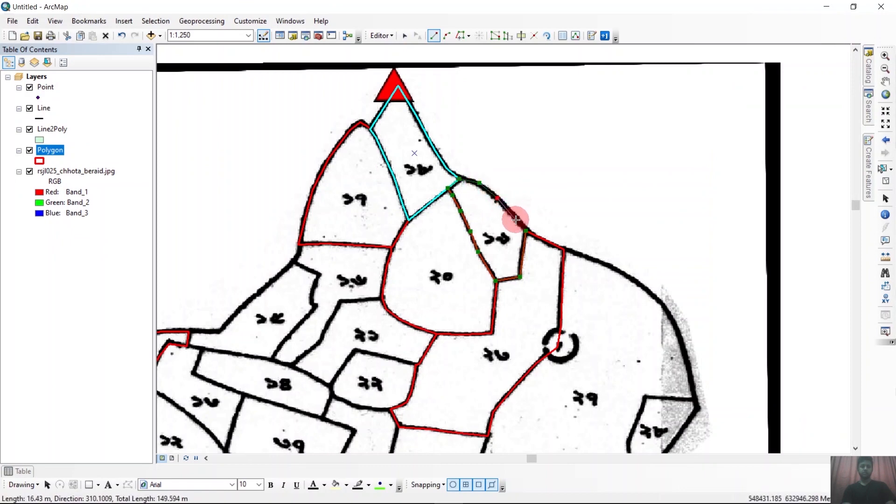
{"action": "left_click", "coordinate": [516, 219]}
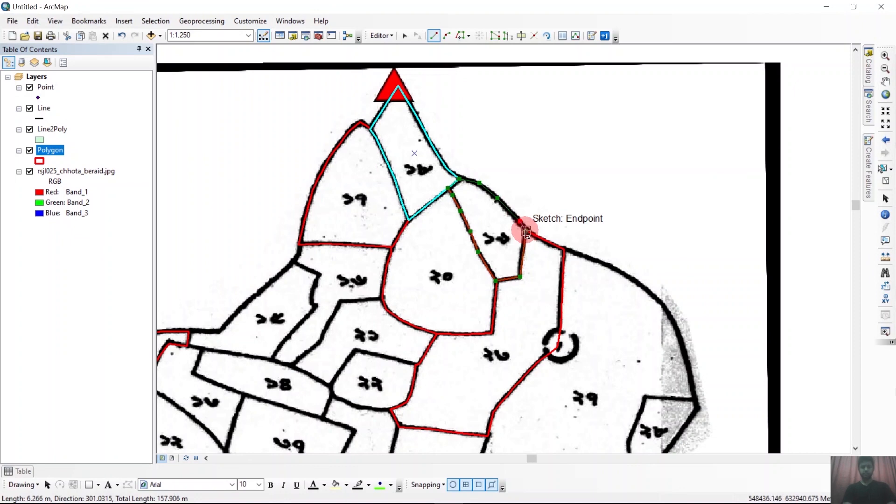
{"action": "double_click", "coordinate": [526, 231]}
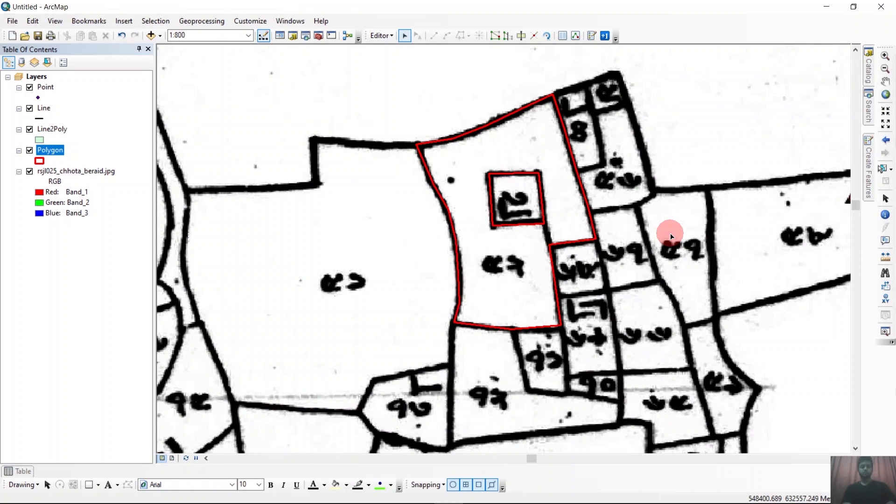
Select the small square polygon inside the large plot and clip the surrounding polygon with it, using a 0.000 buffer and discarding the intersecting area.
{"action": "left_click", "coordinate": [514, 199]}
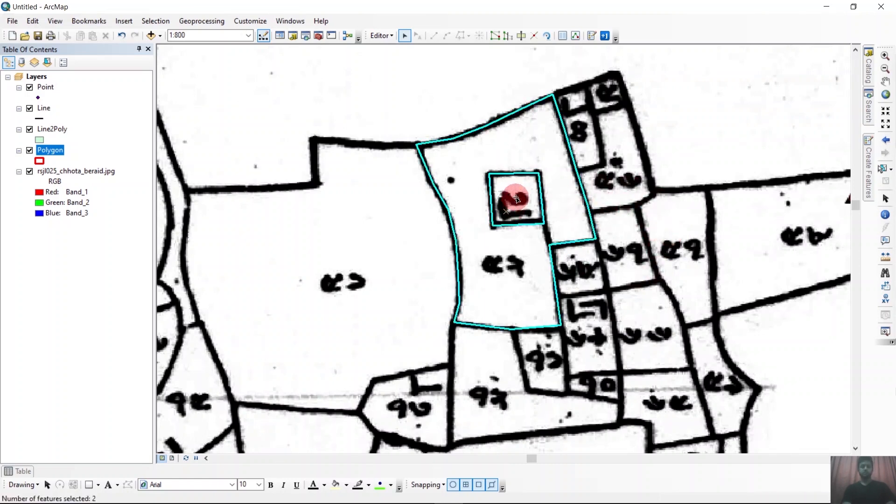
{"action": "left_click_drag", "start_coordinate": [504, 215], "coordinate": [505, 215]}
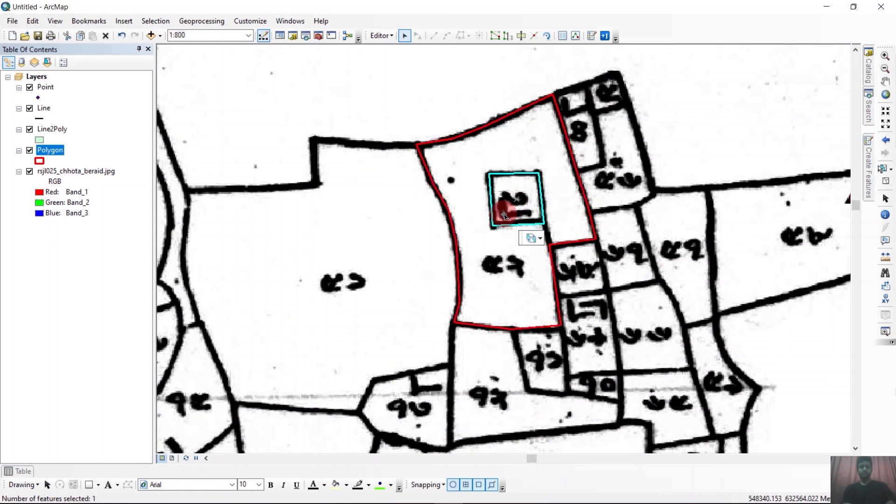
{"action": "left_click", "coordinate": [385, 38]}
{"action": "left_click", "coordinate": [395, 181]}
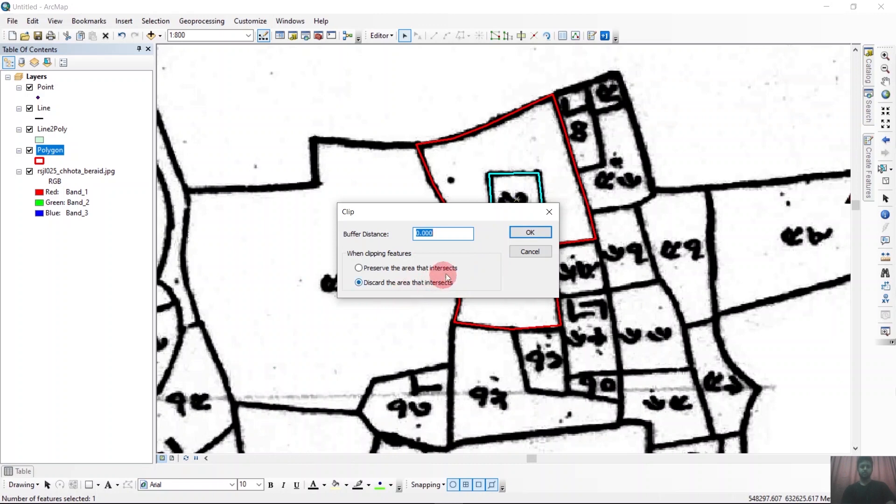
{"action": "left_click", "coordinate": [525, 234]}
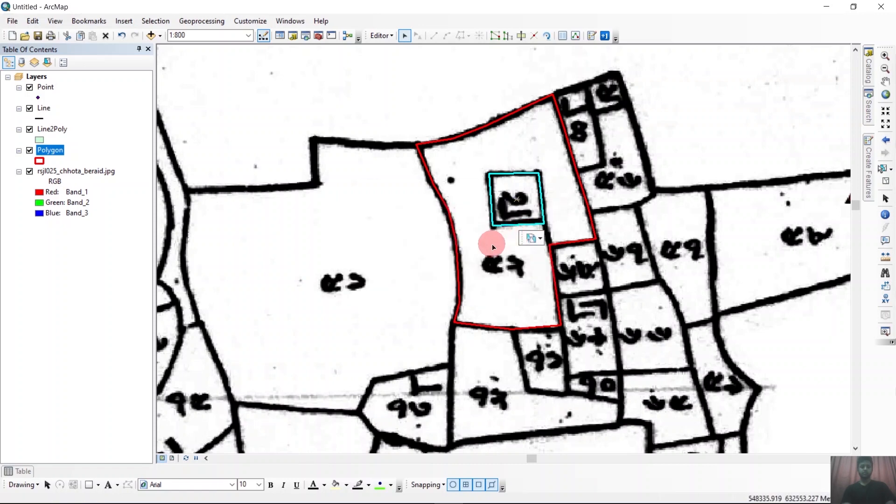
Open the Polygon attribute table and select records FID 25 and 26 one at a time to compare their outlines on the map.
{"action": "left_click", "coordinate": [23, 471]}
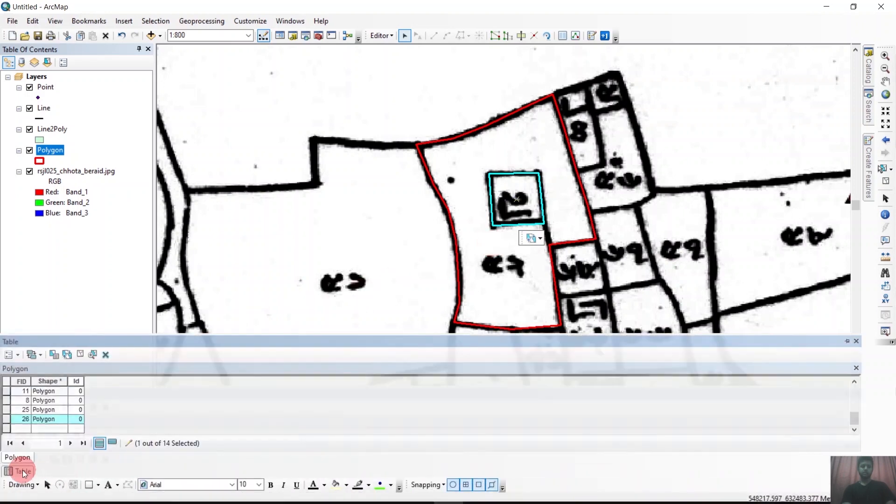
{"action": "left_click", "coordinate": [30, 416]}
{"action": "left_click", "coordinate": [6, 412]}
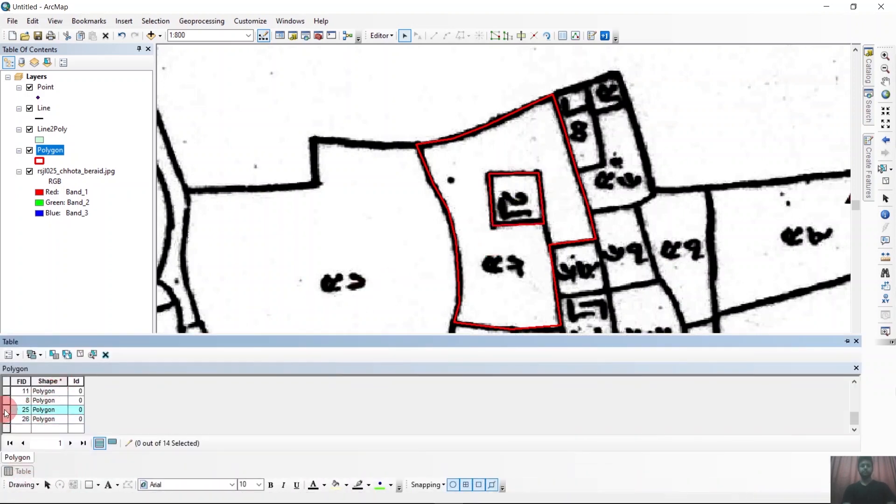
{"action": "left_click", "coordinate": [7, 410]}
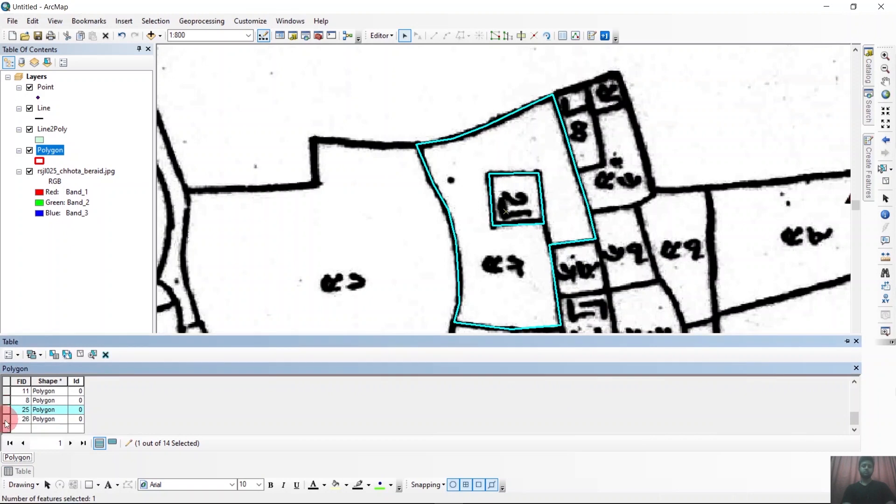
{"action": "left_click", "coordinate": [6, 420]}
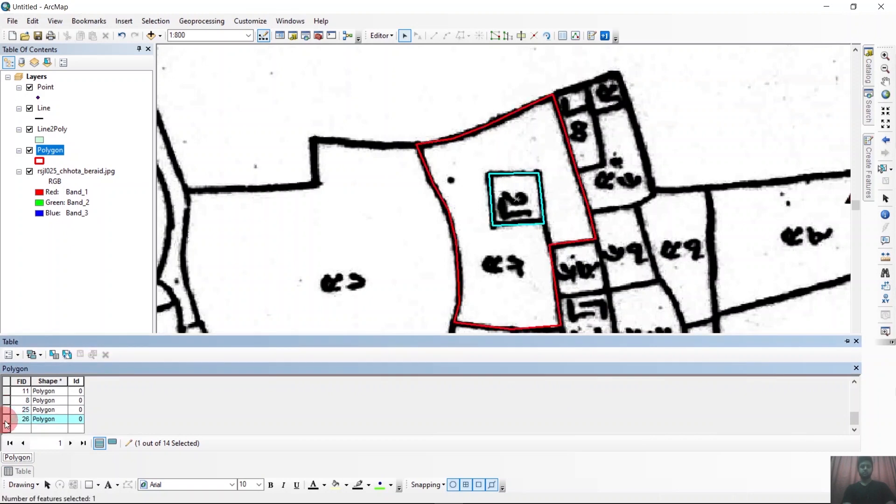
{"action": "left_click", "coordinate": [6, 413]}
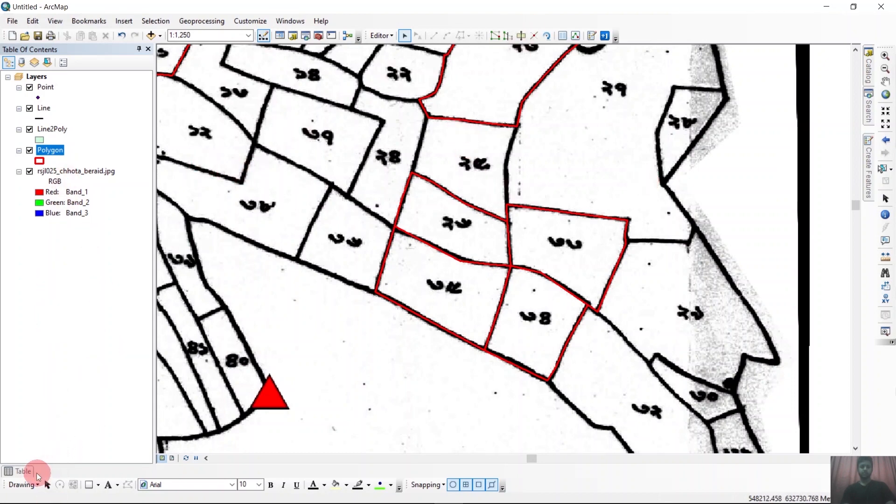
Examine the Id values of the last records in the Polygon attribute table alongside the plot numbers on the northern map section.
{"action": "left_click", "coordinate": [20, 471]}
{"action": "scroll", "coordinate": [38, 415], "scroll_direction": "down", "scroll_amount": 3}
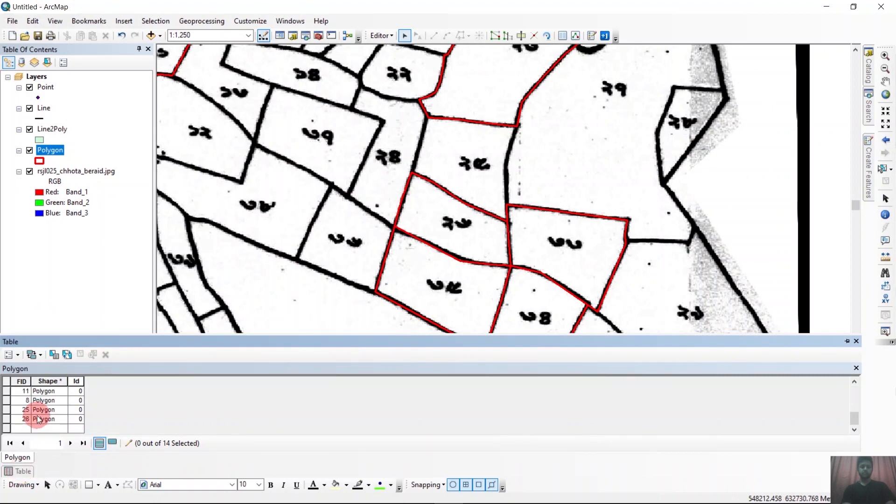
{"action": "left_click", "coordinate": [71, 390]}
{"action": "left_click", "coordinate": [81, 390]}
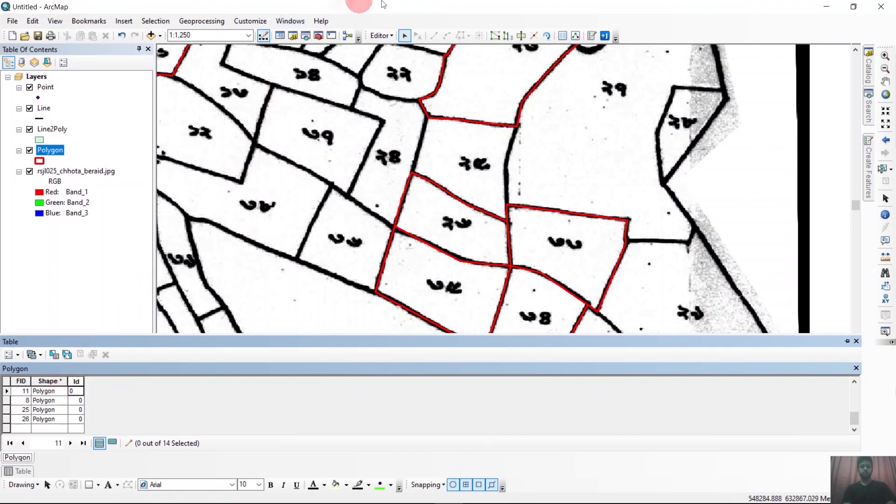
{"action": "left_click", "coordinate": [388, 35]}
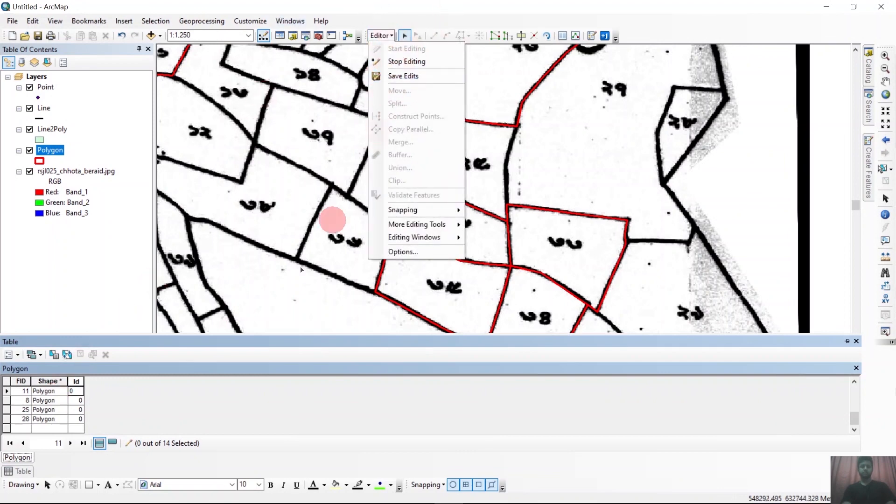
{"action": "left_click", "coordinate": [80, 397]}
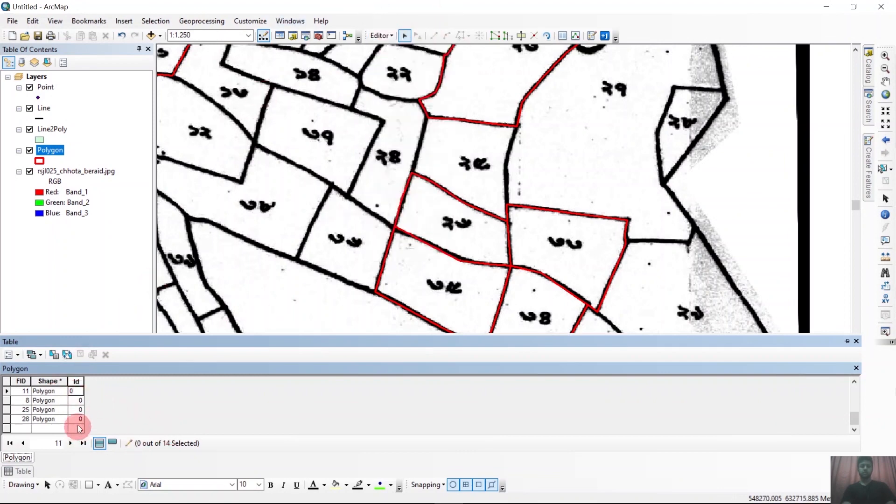
{"action": "scroll", "coordinate": [414, 127], "scroll_direction": "down", "scroll_amount": 2}
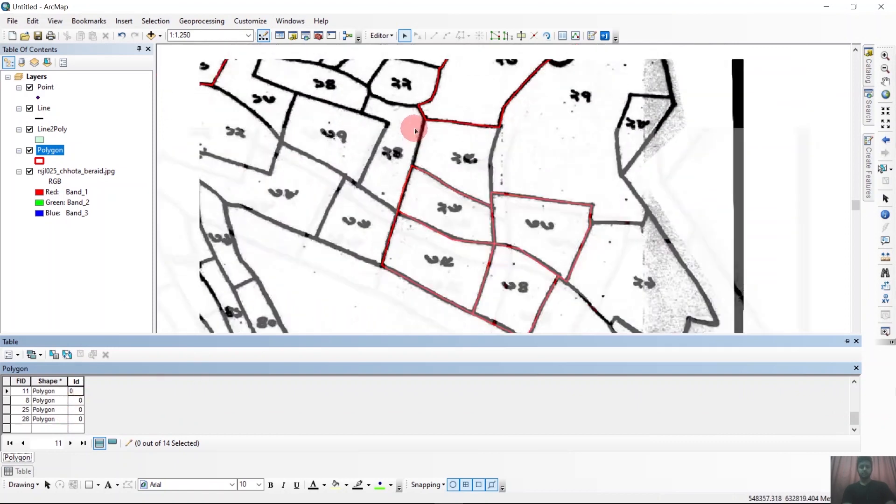
{"action": "scroll", "coordinate": [477, 235], "scroll_direction": "up", "scroll_amount": 1}
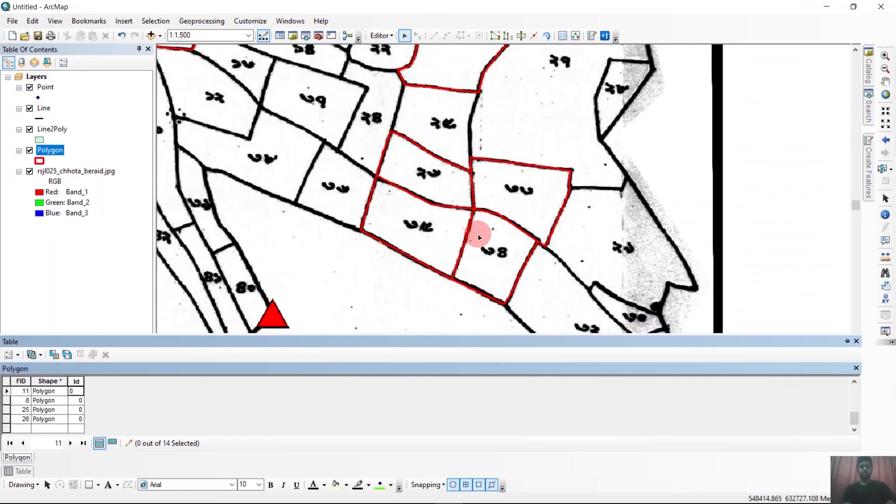
Select the polygon of plot ২৬ on the map and set its Id to 26 in the attribute table.
{"action": "left_click", "coordinate": [437, 191]}
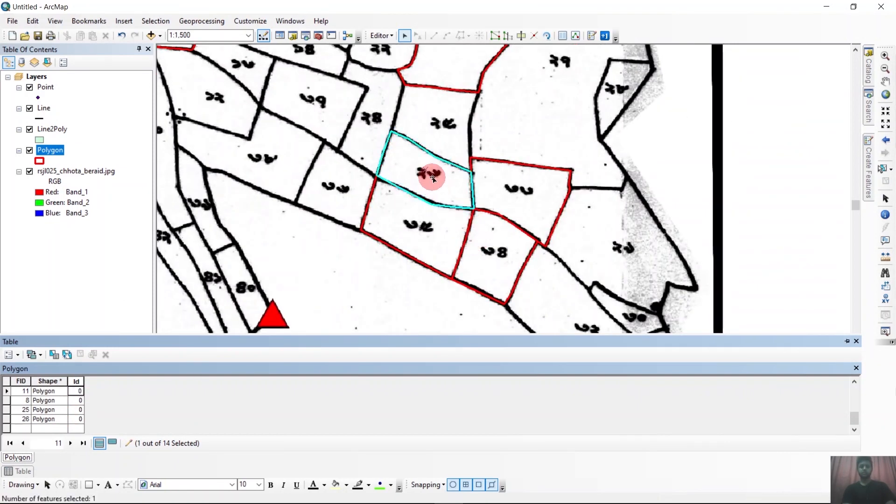
{"action": "scroll", "coordinate": [32, 419], "scroll_direction": "down", "scroll_amount": 1}
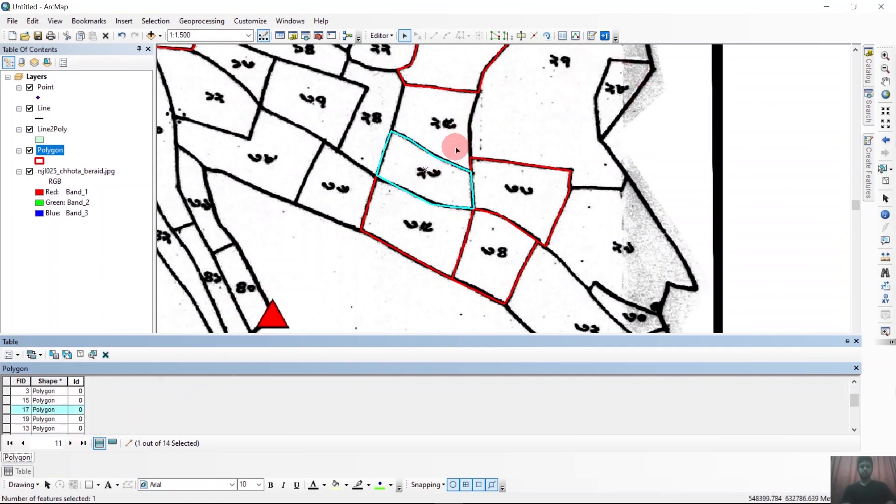
{"action": "left_click", "coordinate": [77, 409]}
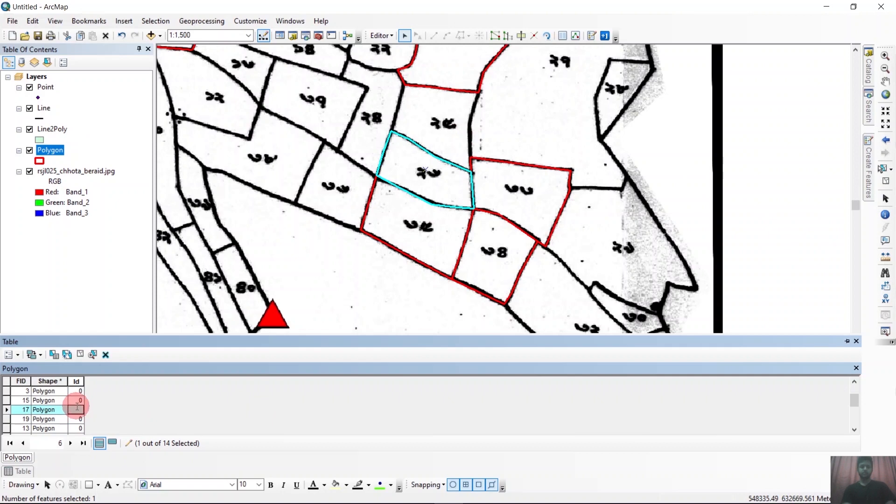
{"action": "type", "text": "26"}
{"action": "key", "text": "Return"}
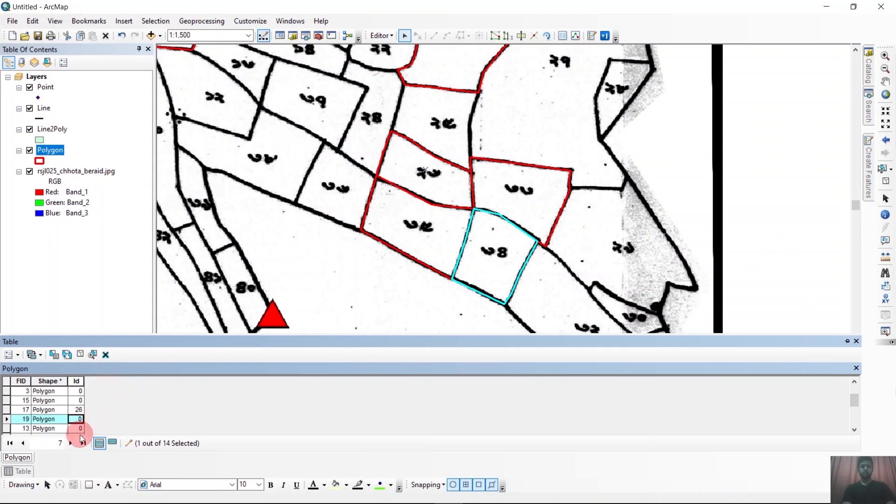
Set the Id of plot ৩৪ (FID 19) to 34 and the Id of plot ৩৩ (FID 13) to 33.
{"action": "key", "text": "BackSpace"}
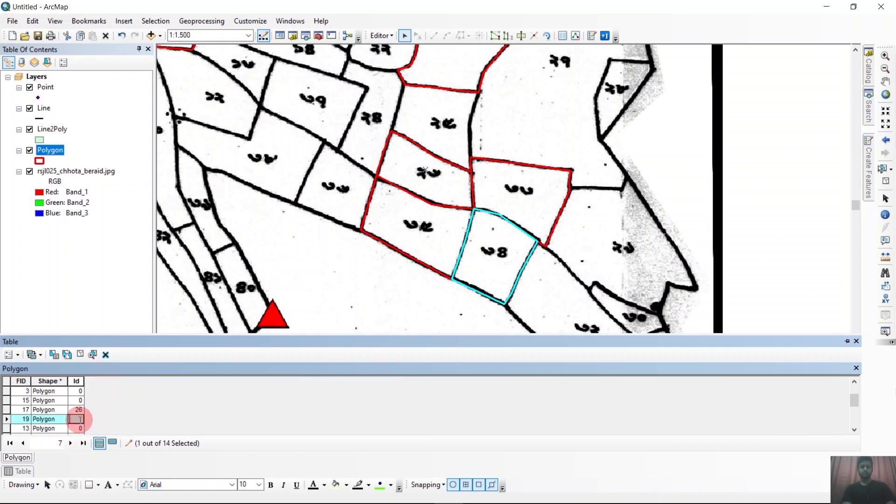
{"action": "type", "text": "34"}
{"action": "key", "text": "Return"}
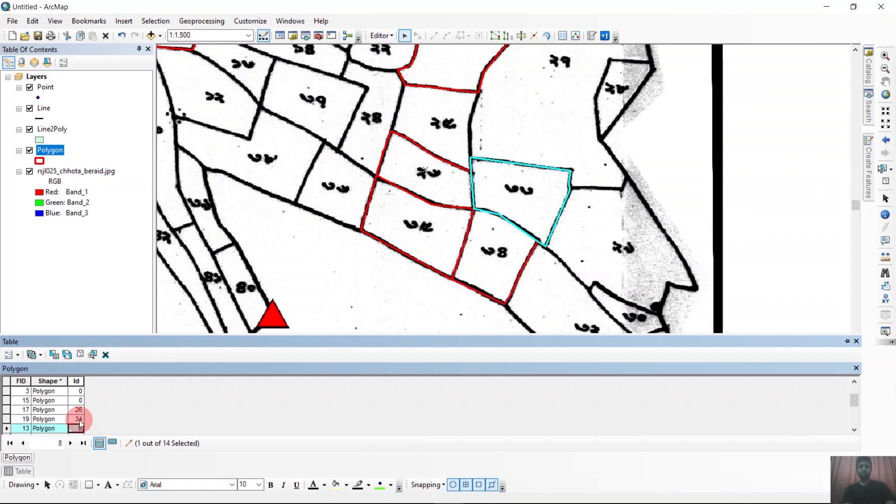
{"action": "scroll", "coordinate": [65, 417], "scroll_direction": "down", "scroll_amount": 1}
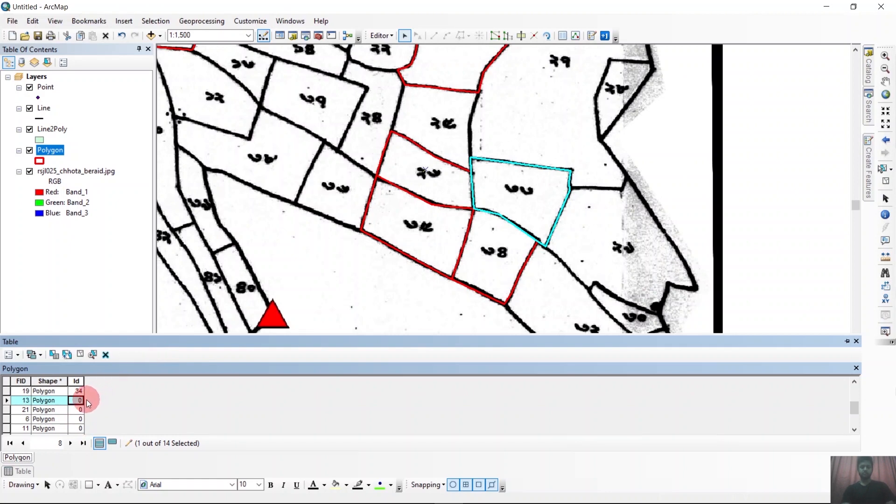
{"action": "type", "text": "33"}
{"action": "key", "text": "Return"}
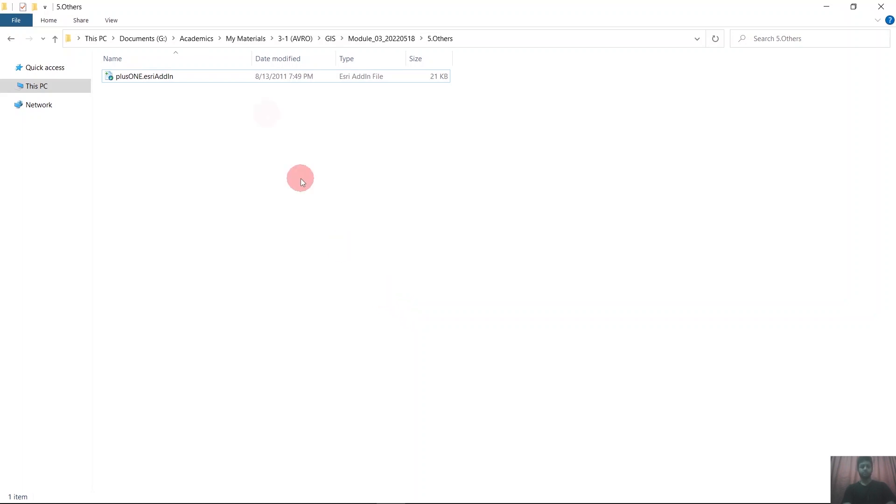
In File Explorer, install the plusONE.esriAddIn file from the 5.Others folder and dismiss the installation utility.
{"action": "left_click", "coordinate": [137, 82]}
{"action": "double_click", "coordinate": [145, 78]}
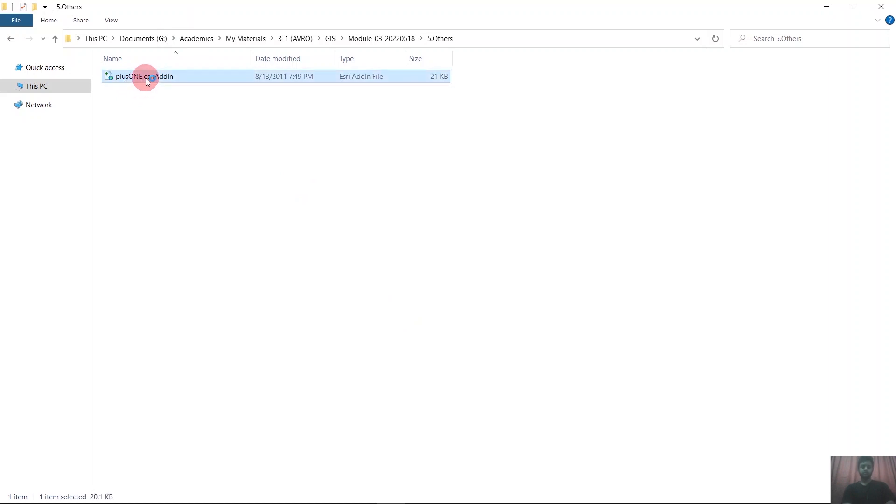
{"action": "left_click", "coordinate": [469, 361]}
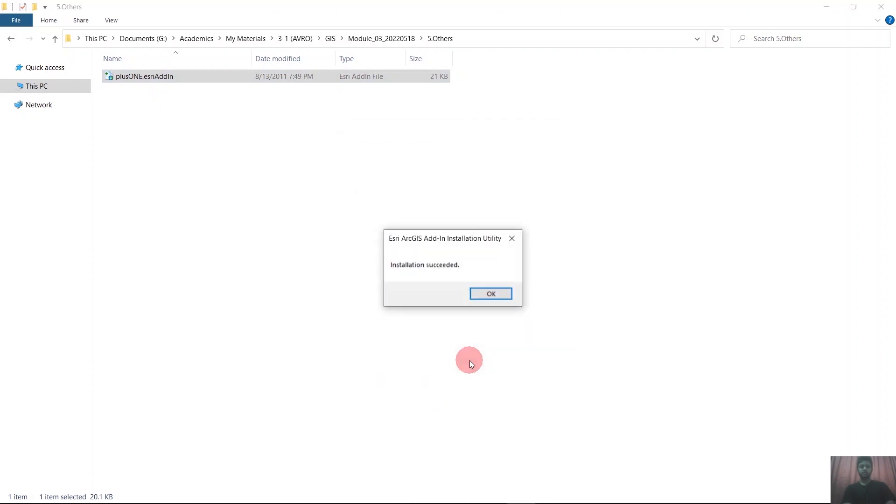
{"action": "left_click", "coordinate": [495, 293]}
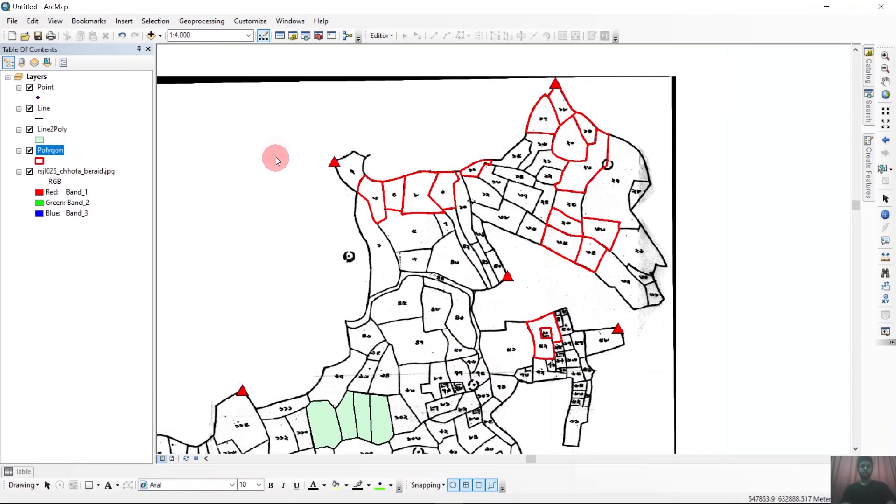
In ArcMap, review the plusONE add-in and the loading options in the Add-In Manager, and open the Customize dialog from it.
{"action": "left_click", "coordinate": [259, 18]}
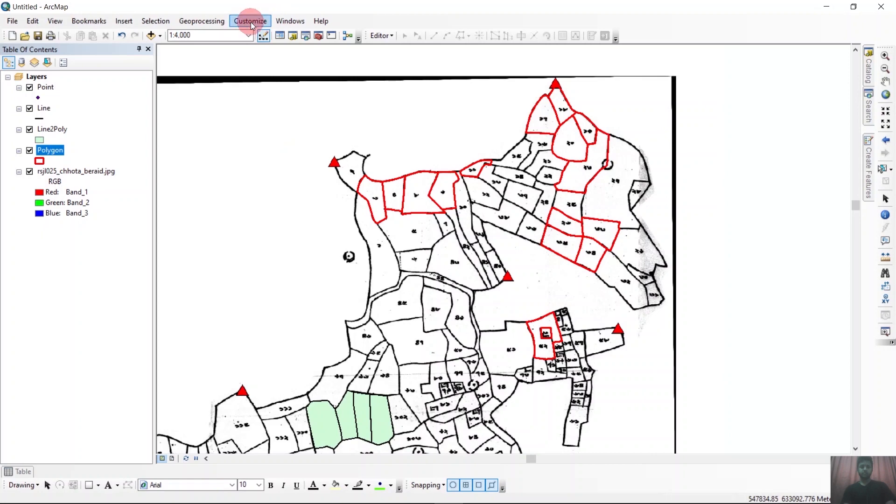
{"action": "left_click", "coordinate": [251, 55]}
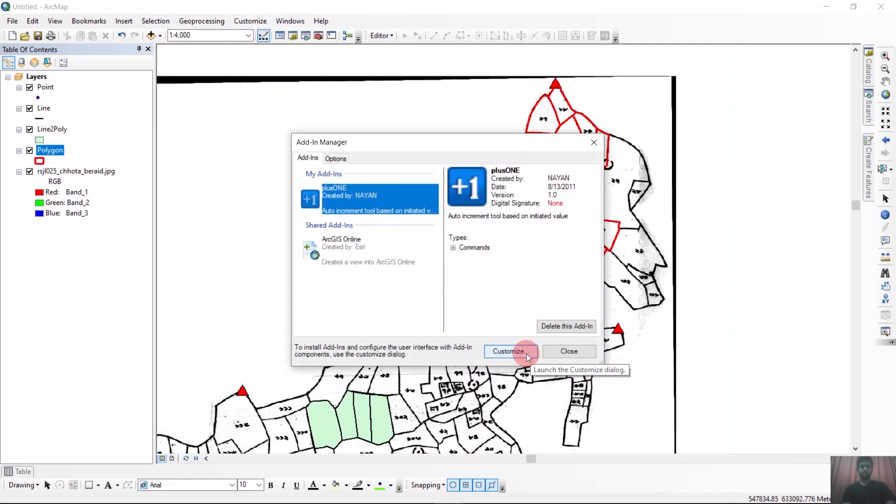
{"action": "left_click", "coordinate": [335, 157]}
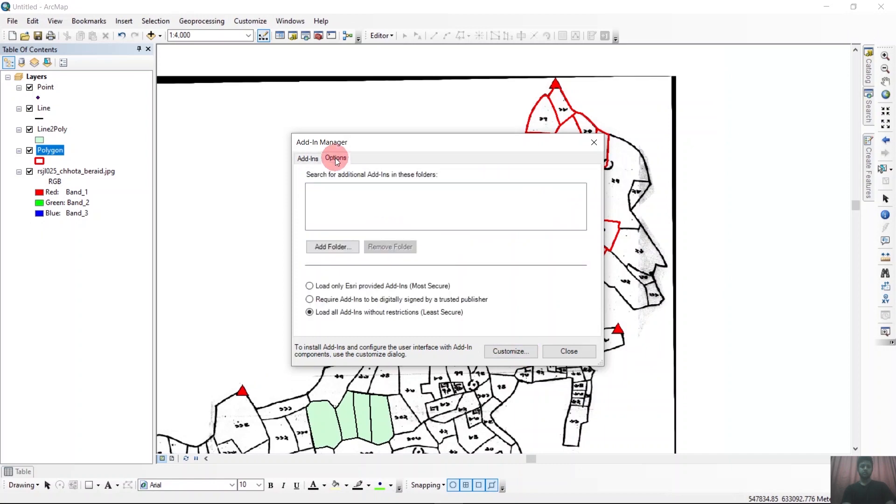
{"action": "left_click", "coordinate": [308, 159]}
{"action": "left_click", "coordinate": [511, 351]}
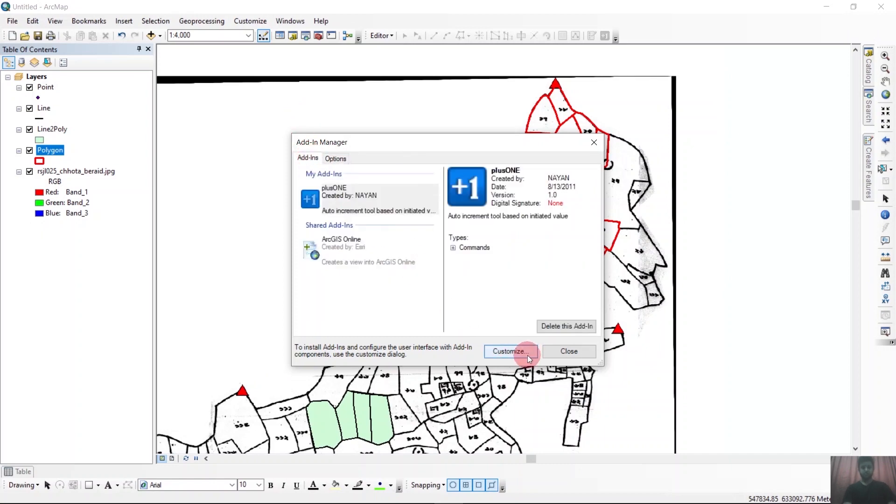
Find the plusONE command by searching the commands for "Plusone" and place it at the end of the Editor toolbar.
{"action": "left_click", "coordinate": [373, 169]}
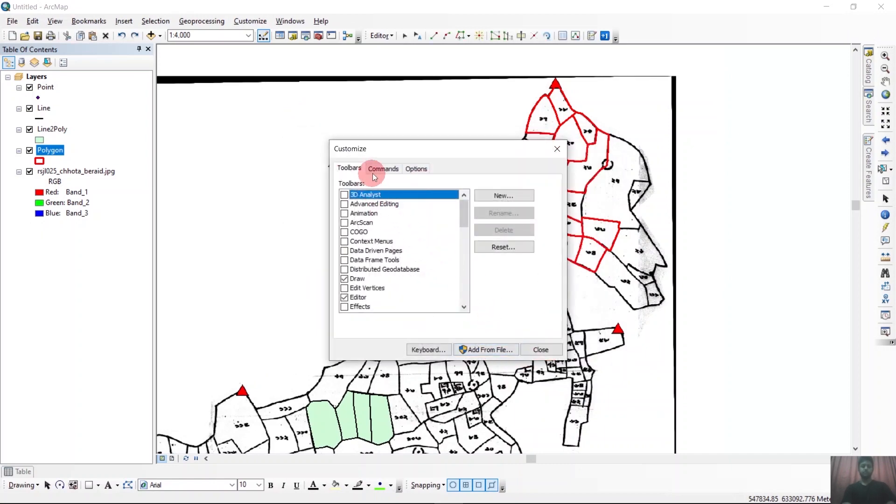
{"action": "left_click", "coordinate": [458, 181]}
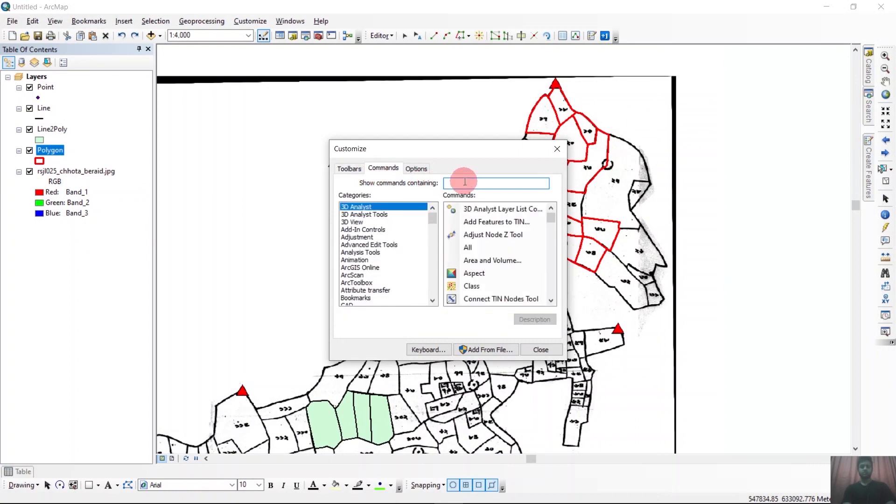
{"action": "type", "text": "Plu"}
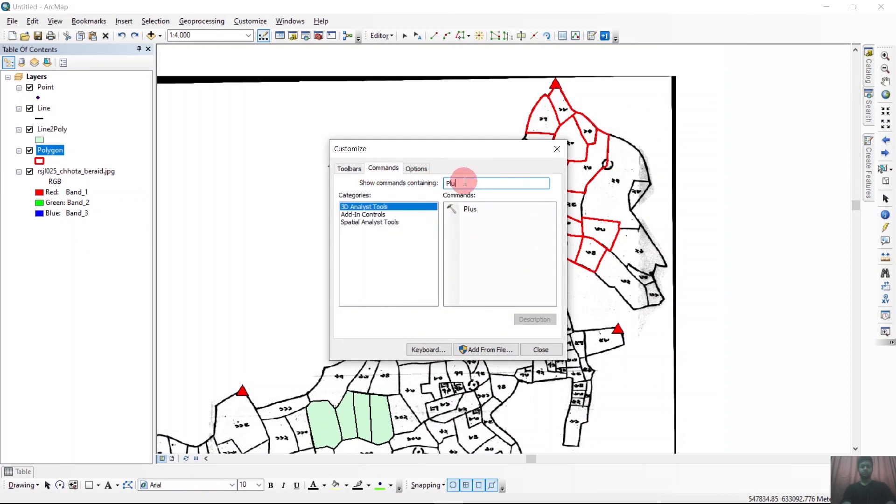
{"action": "type", "text": "sone"}
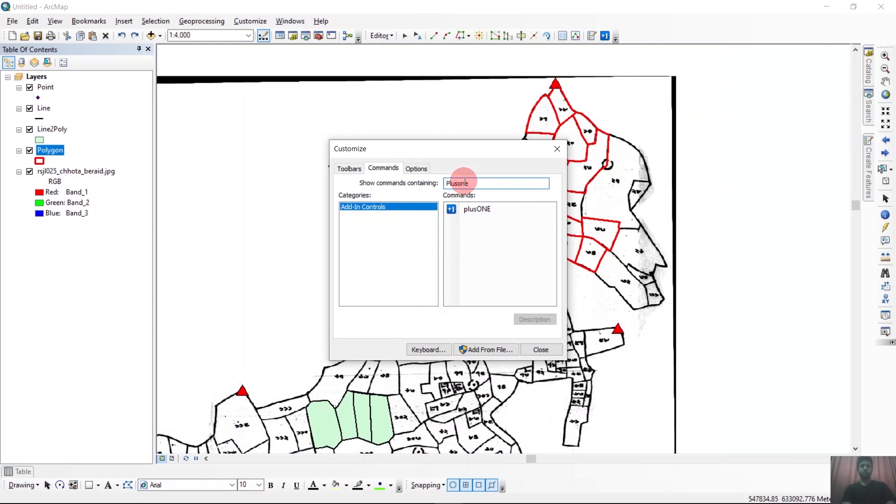
{"action": "mouse_move", "coordinate": [474, 211]}
{"action": "left_mouse_down"}
{"action": "mouse_move", "coordinate": [535, 202]}
{"action": "mouse_move", "coordinate": [569, 113]}
{"action": "mouse_move", "coordinate": [575, 43]}
{"action": "mouse_move", "coordinate": [596, 21]}
{"action": "mouse_move", "coordinate": [582, 42]}
{"action": "mouse_move", "coordinate": [588, 51]}
{"action": "mouse_move", "coordinate": [590, 40]}
{"action": "left_mouse_up"}
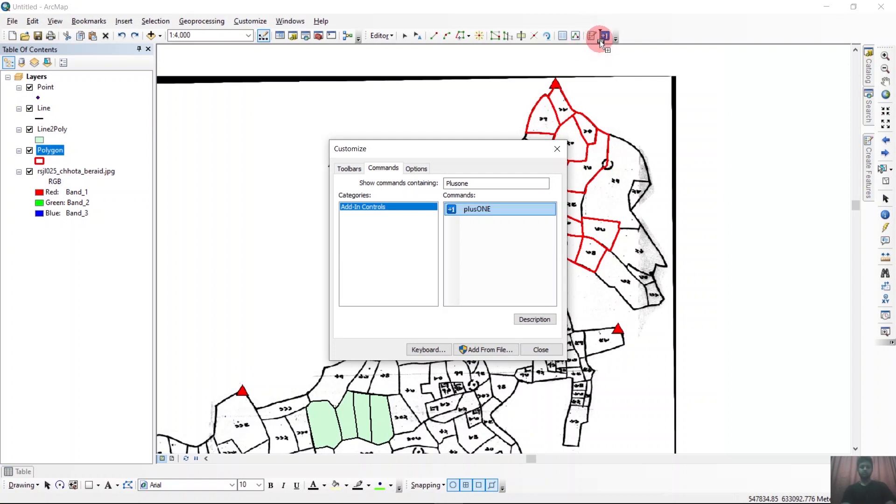
Drop the plusONE command at the end of the Editor toolbar and close the Customize dialog.
{"action": "left_click_drag", "start_coordinate": [604, 37], "coordinate": [604, 37]}
{"action": "left_click", "coordinate": [512, 215]}
{"action": "left_click", "coordinate": [556, 150]}
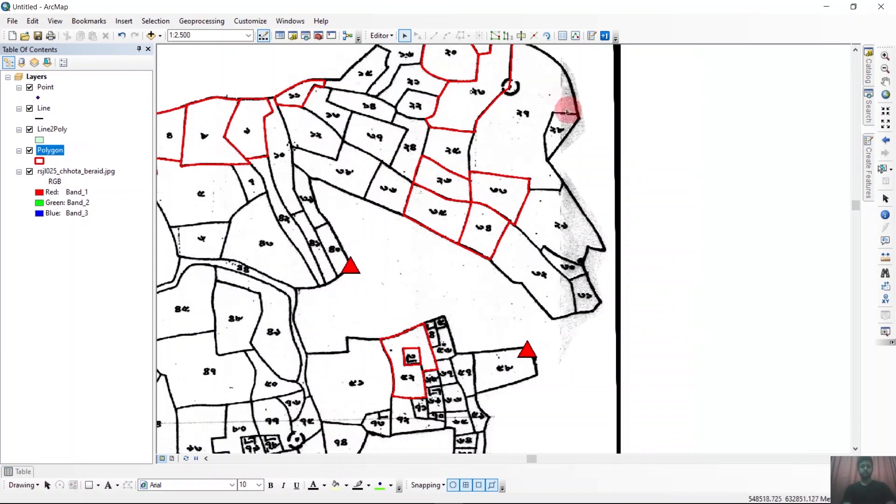
In the edit session, select the polygon of plot ৩৩ and choose the Polygon feature template.
{"action": "left_click", "coordinate": [390, 36]}
{"action": "left_click", "coordinate": [403, 76]}
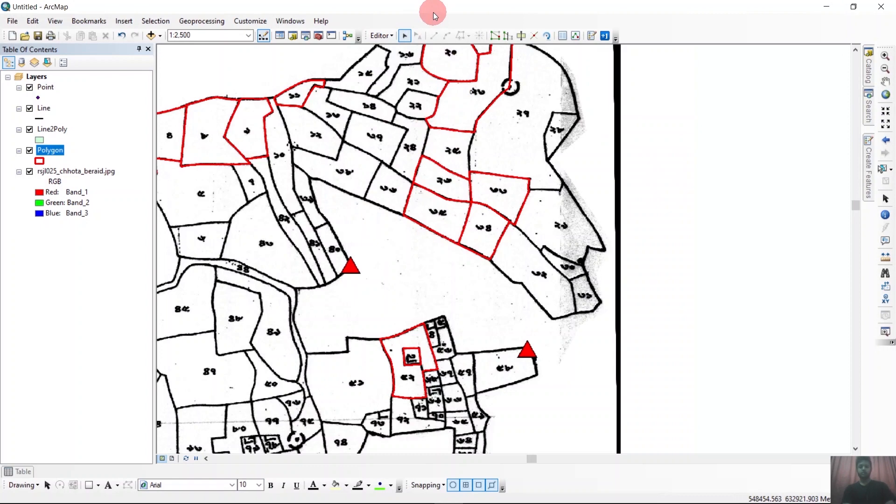
{"action": "left_click", "coordinate": [517, 188]}
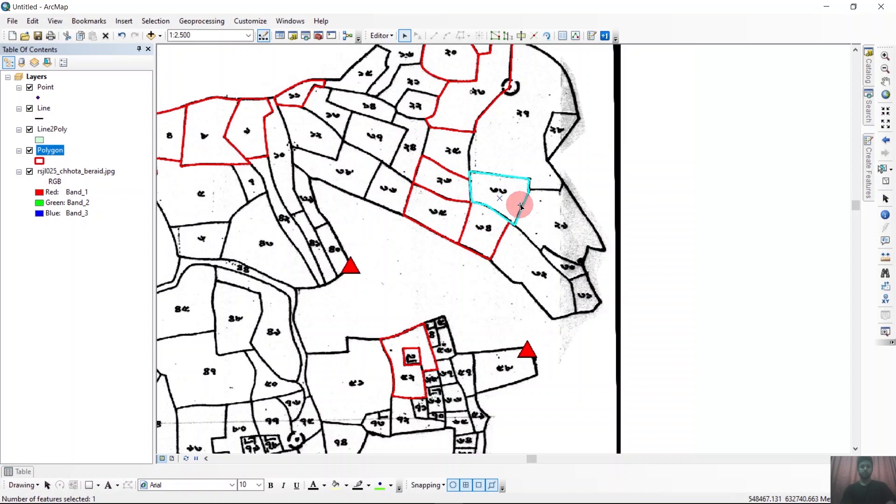
{"action": "left_click", "coordinate": [870, 189]}
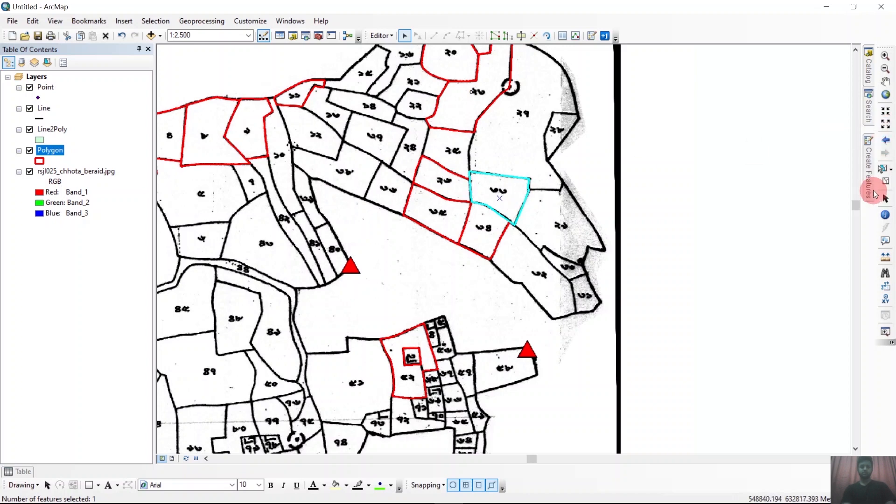
{"action": "left_click", "coordinate": [725, 162]}
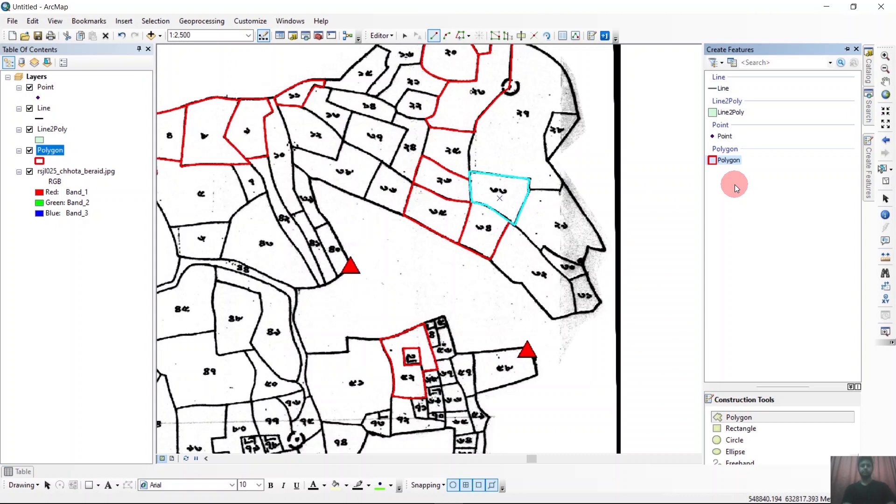
Launch the plusONE tool and set it to update the Id field with a starting value of 33.
{"action": "left_click", "coordinate": [606, 36]}
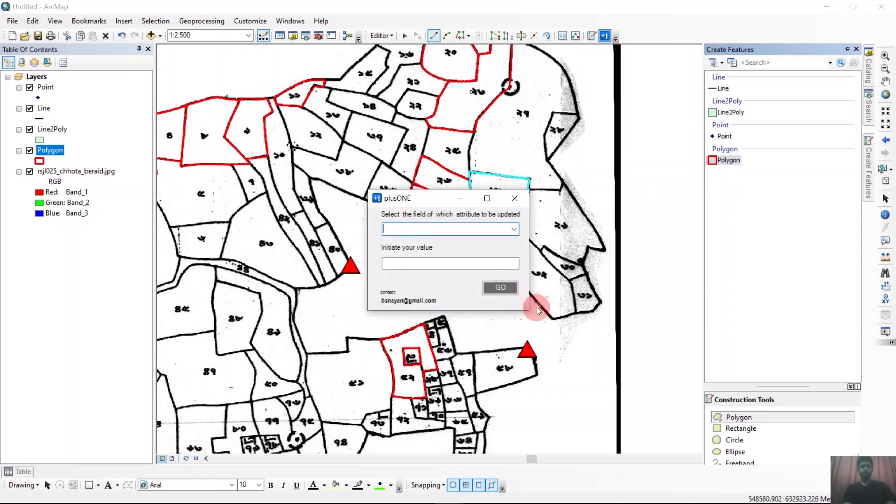
{"action": "left_click", "coordinate": [514, 229]}
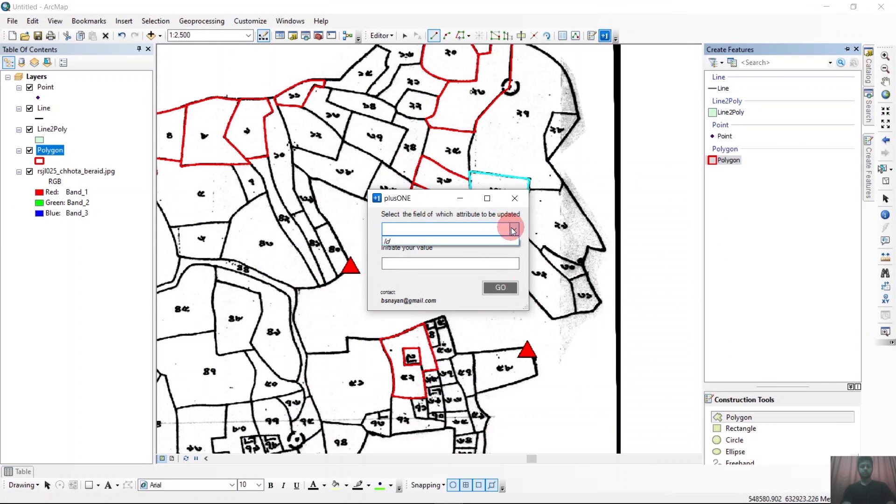
{"action": "left_click", "coordinate": [452, 239]}
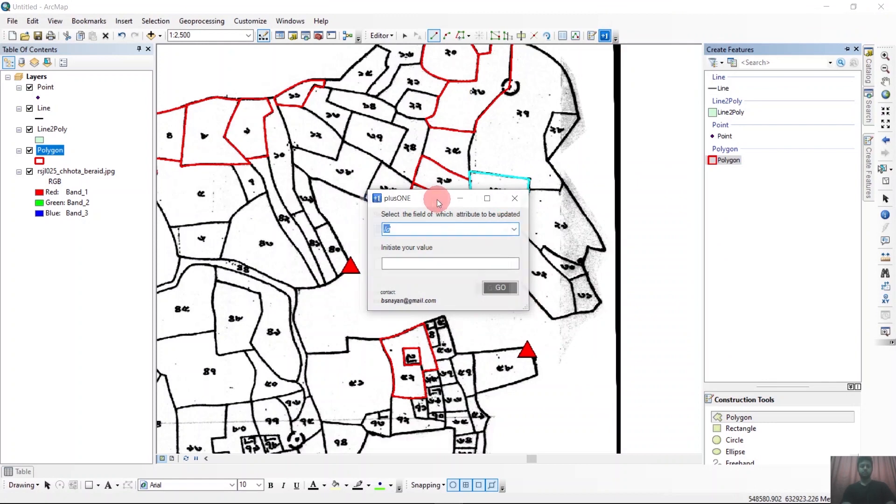
{"action": "left_click_drag", "start_coordinate": [437, 199], "coordinate": [297, 211]}
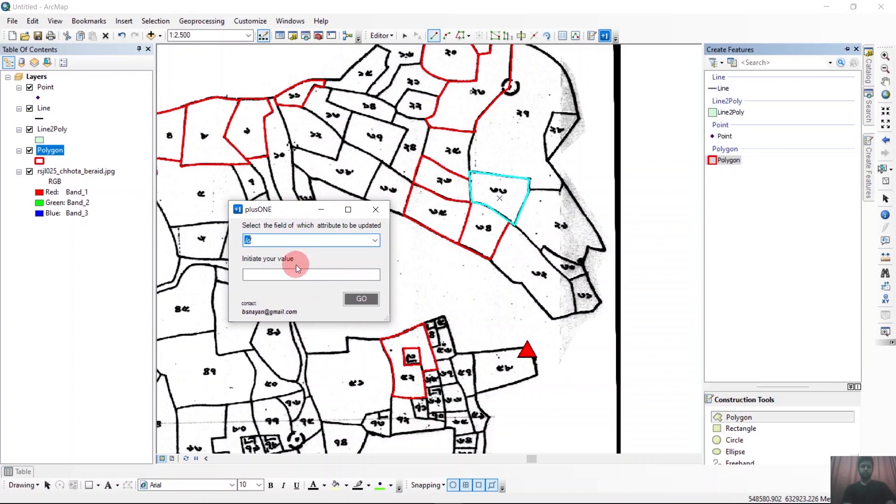
{"action": "left_click", "coordinate": [291, 272]}
{"action": "type", "text": "33"}
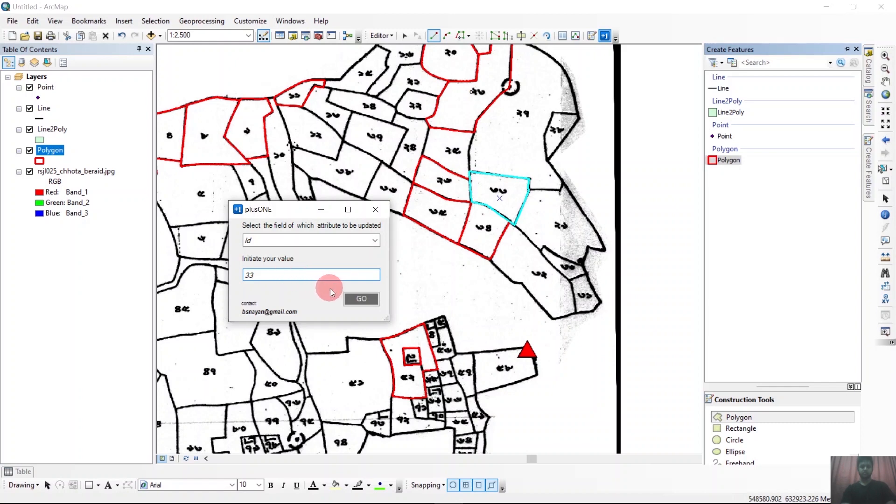
{"action": "left_click", "coordinate": [351, 298]}
Assign the sequential Ids 33, 34 and 35 to plots ৩৩, ৩৪ and ৩৫ with plusONE.
{"action": "left_click", "coordinate": [501, 194]}
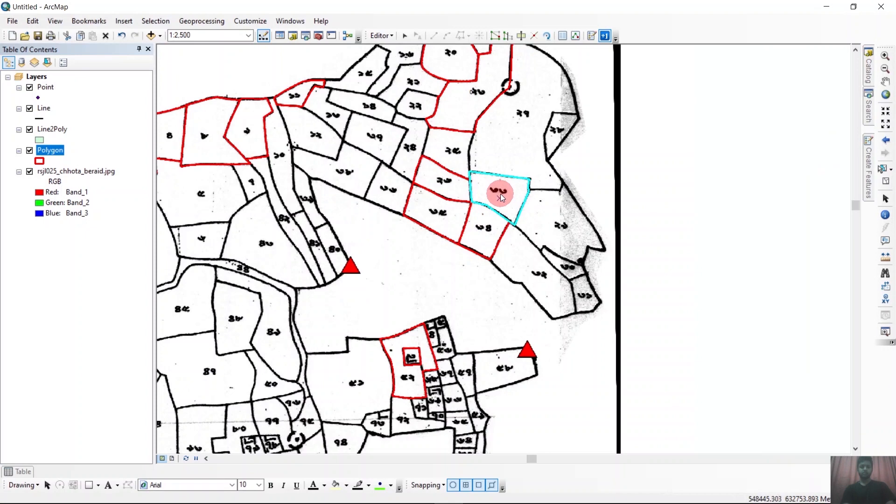
{"action": "left_click", "coordinate": [500, 194]}
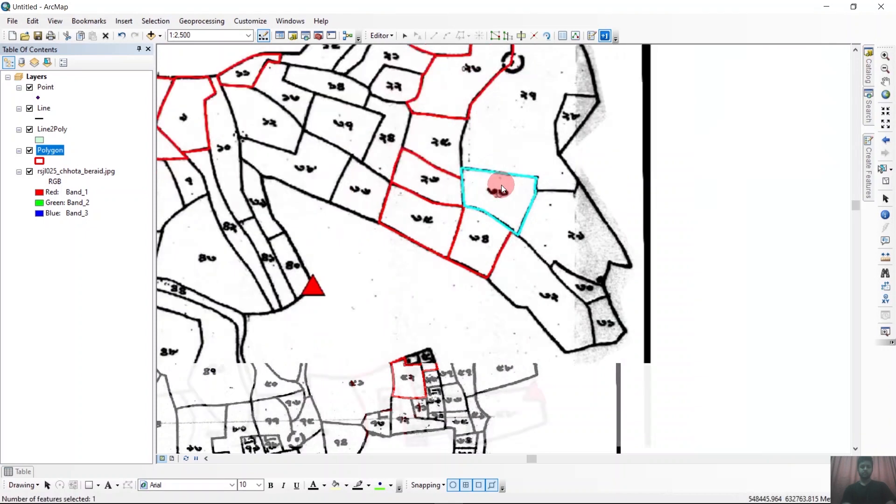
{"action": "scroll", "coordinate": [501, 186], "scroll_direction": "up", "scroll_amount": 2}
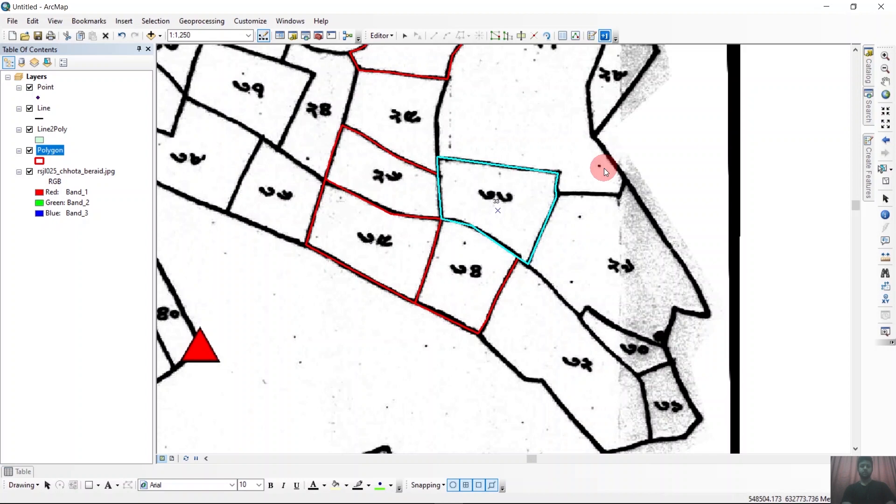
{"action": "left_click", "coordinate": [483, 281]}
{"action": "left_click", "coordinate": [398, 256]}
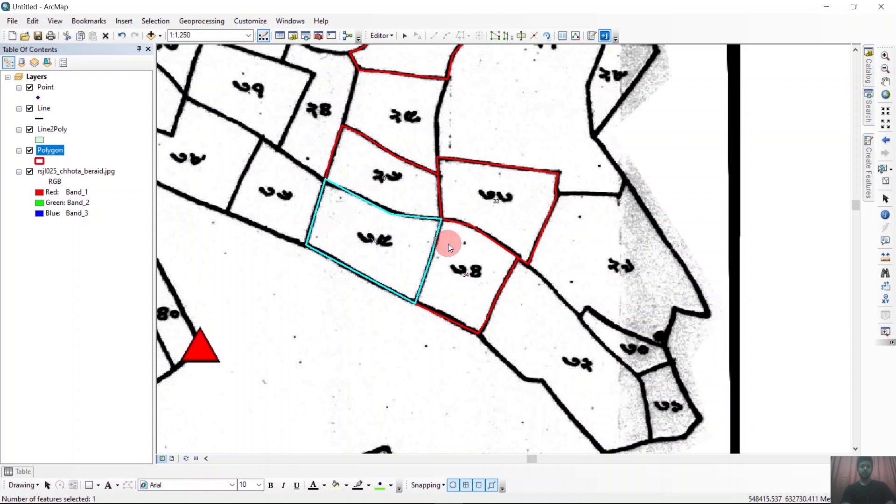
Check the Ids of plots ৩৫, ৩৩ and ৩৪ in the Polygon attribute table by selecting plot ৩৩ on the map and the FID 12 row.
{"action": "left_click", "coordinate": [18, 471]}
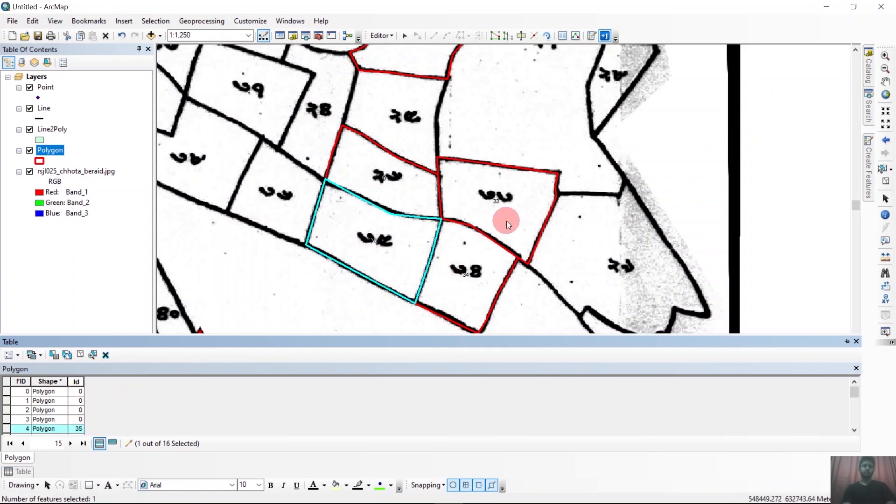
{"action": "left_click", "coordinate": [405, 36]}
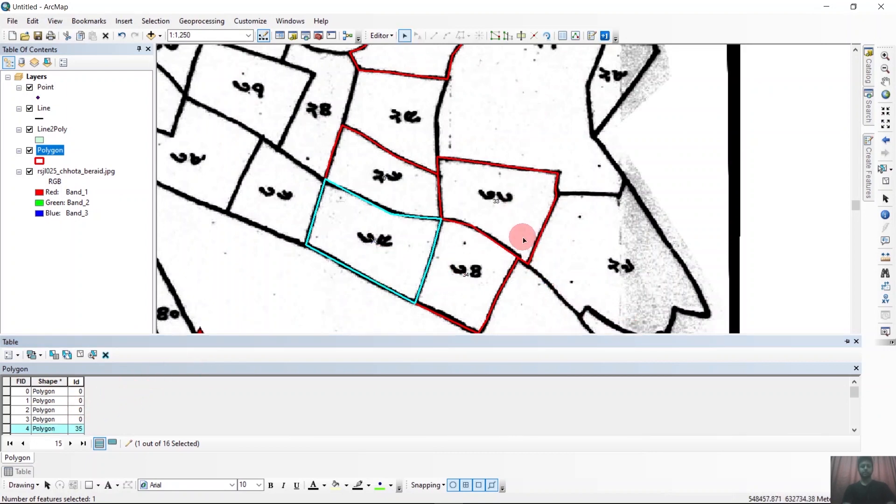
{"action": "left_click", "coordinate": [523, 238]}
{"action": "left_click", "coordinate": [19, 472]}
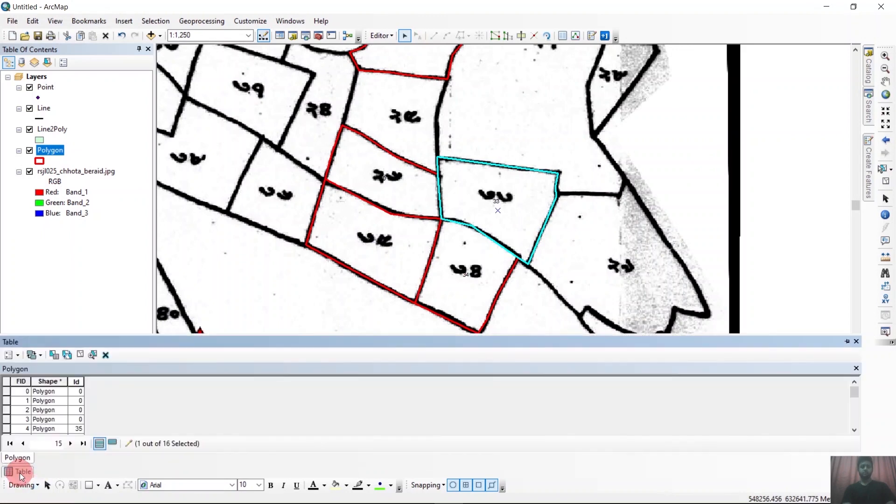
{"action": "scroll", "coordinate": [56, 414], "scroll_direction": "down", "scroll_amount": 4}
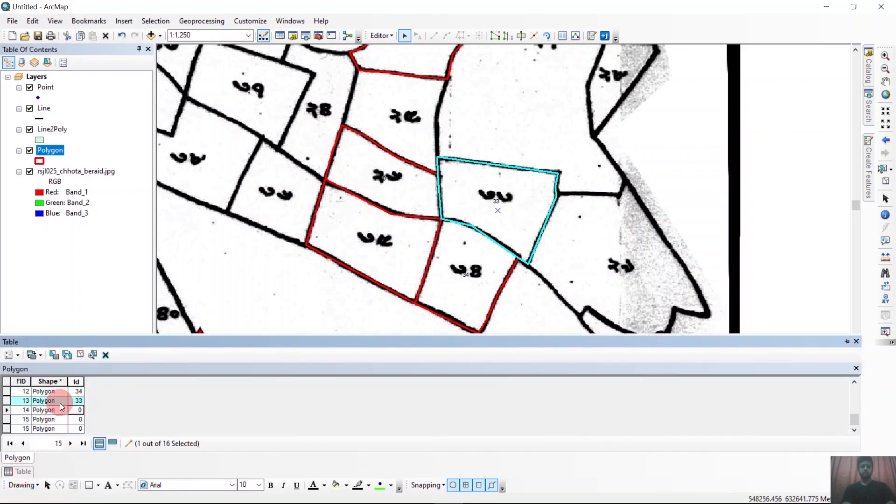
{"action": "scroll", "coordinate": [66, 408], "scroll_direction": "up", "scroll_amount": 1}
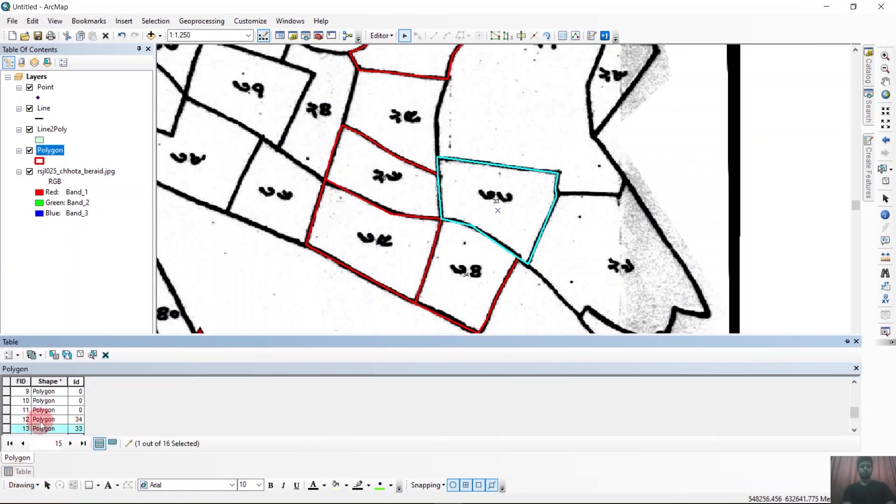
{"action": "left_click", "coordinate": [7, 418]}
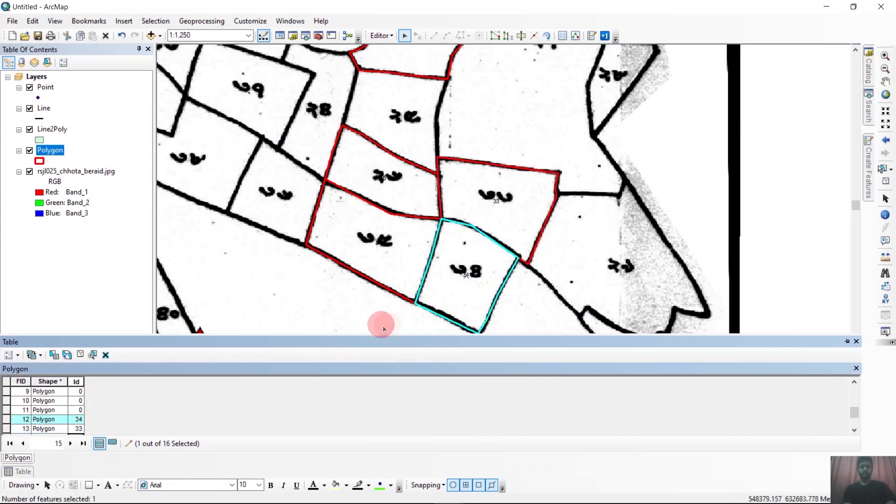